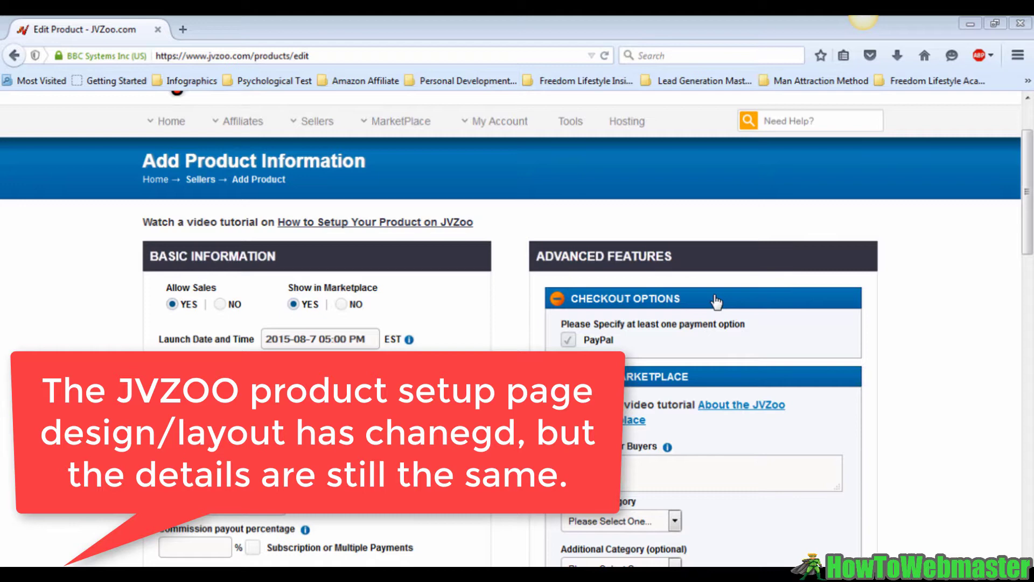
Set the launch date and time to 9 August 2015, 09:00 AM
{"action": "mouse_move", "coordinate": [450, 347]}
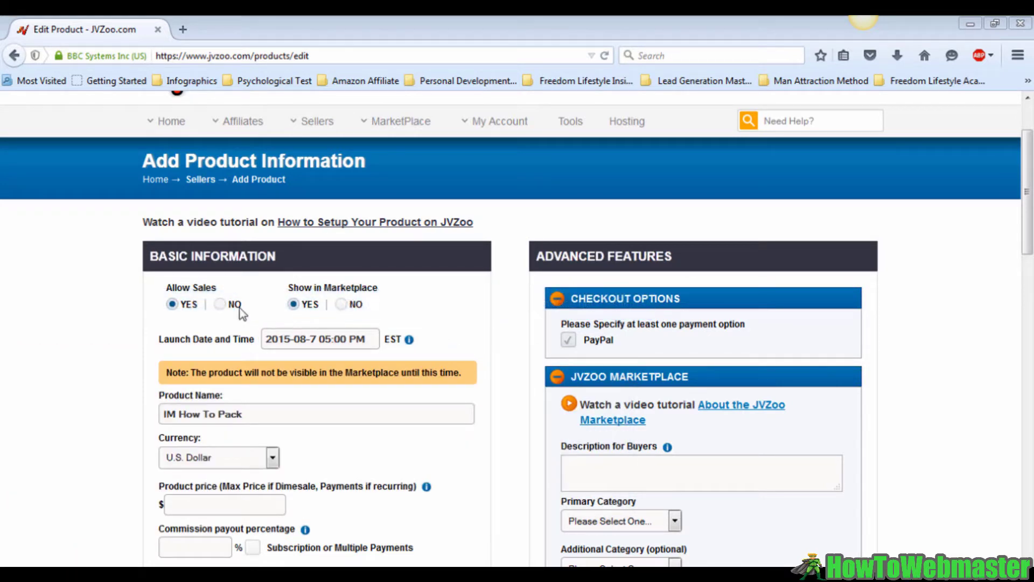
{"action": "left_click", "coordinate": [291, 347]}
{"action": "left_click", "coordinate": [404, 246]}
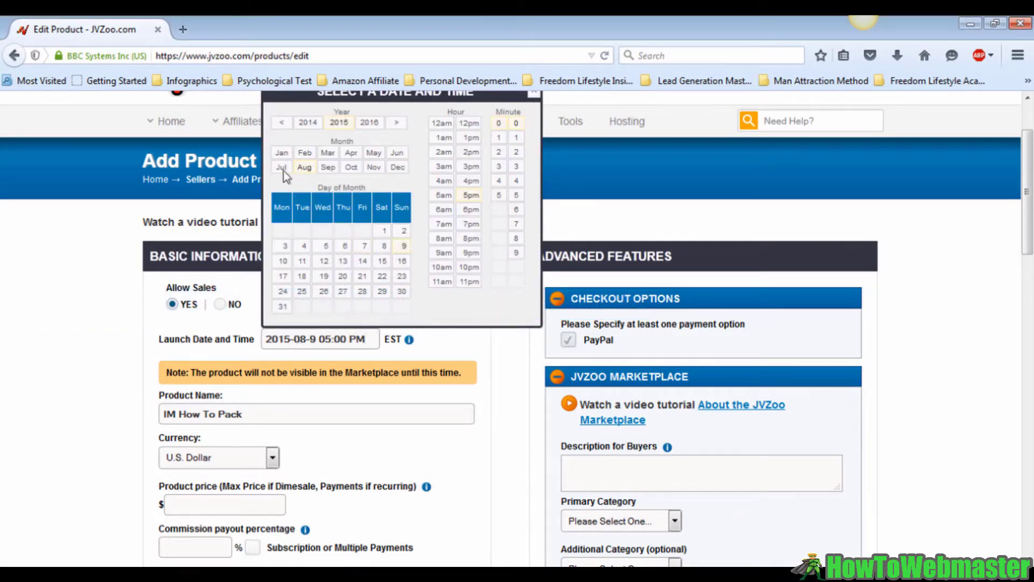
{"action": "left_click", "coordinate": [444, 253]}
{"action": "left_click", "coordinate": [532, 94]}
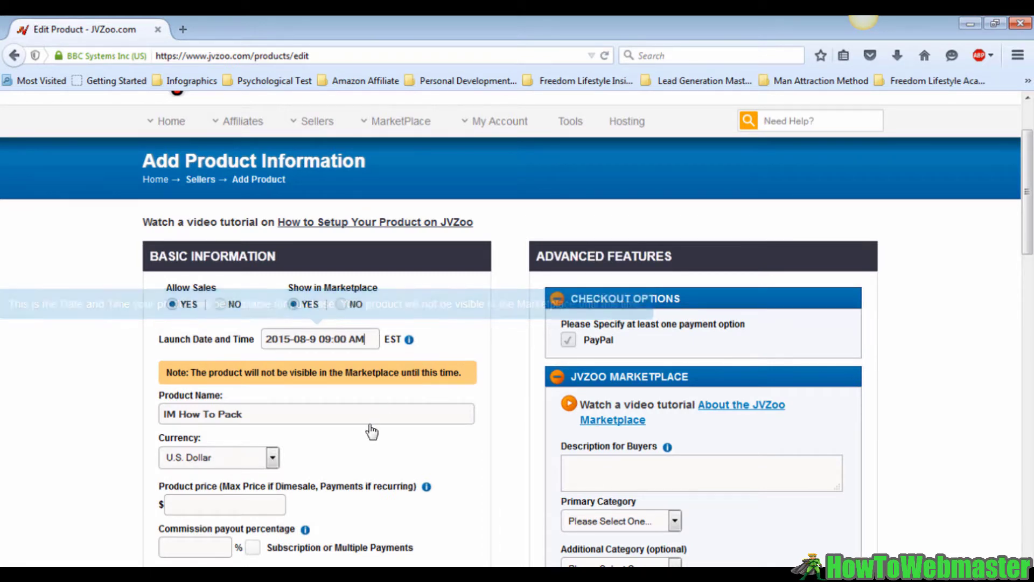
Enter a product price of $10
{"action": "scroll", "coordinate": [313, 399], "scroll_direction": "down", "scroll_amount": 3}
{"action": "scroll", "coordinate": [313, 401], "scroll_direction": "down", "scroll_amount": 3}
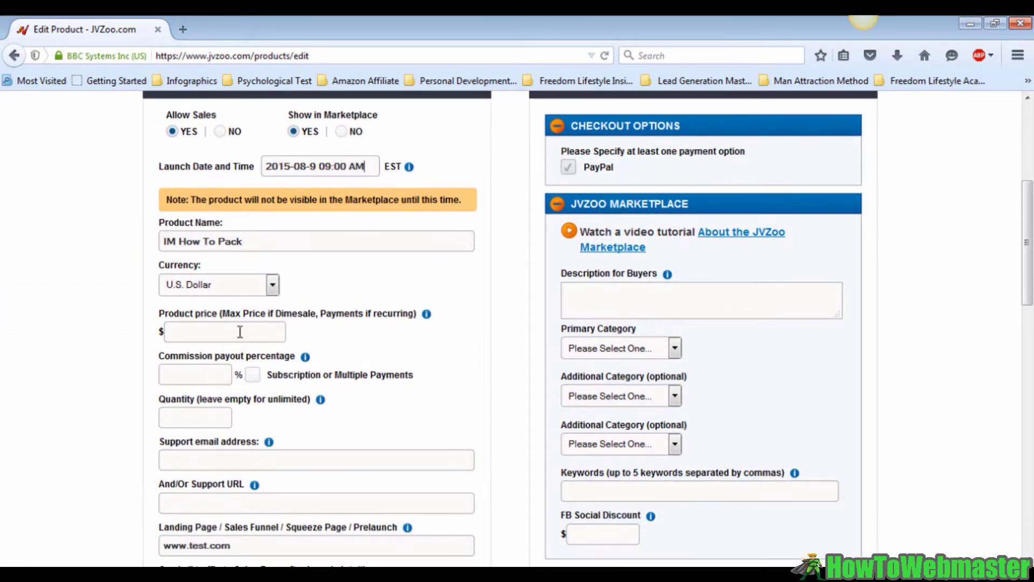
{"action": "left_click", "coordinate": [248, 243]}
{"action": "left_click", "coordinate": [175, 331]}
{"action": "type", "text": "10"}
Set the affiliate commission payout to 100%
{"action": "scroll", "coordinate": [212, 339], "scroll_direction": "down", "scroll_amount": 3}
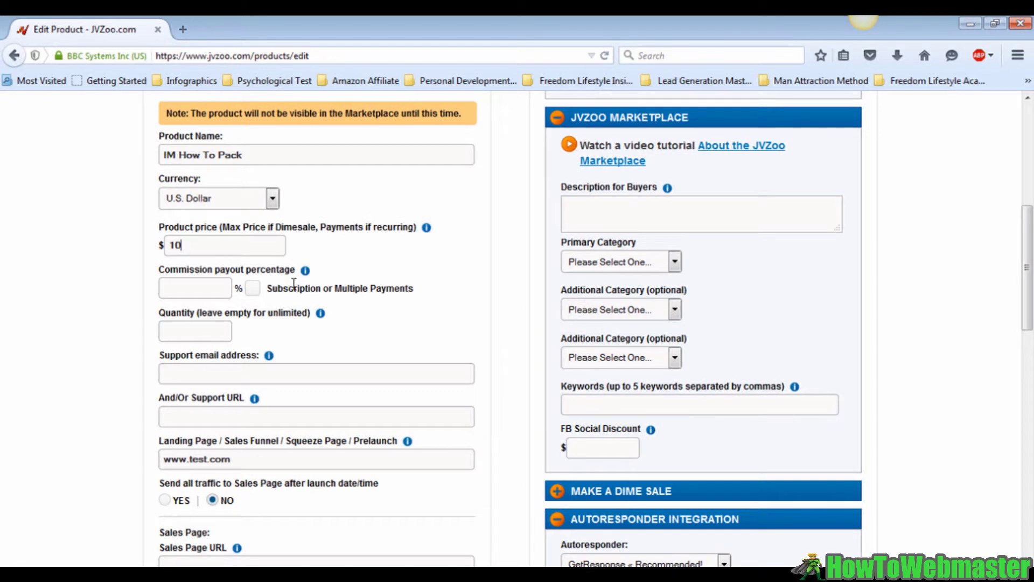
{"action": "left_click", "coordinate": [195, 295]}
{"action": "type", "text": "100"}
{"action": "scroll", "coordinate": [200, 319], "scroll_direction": "down", "scroll_amount": 3}
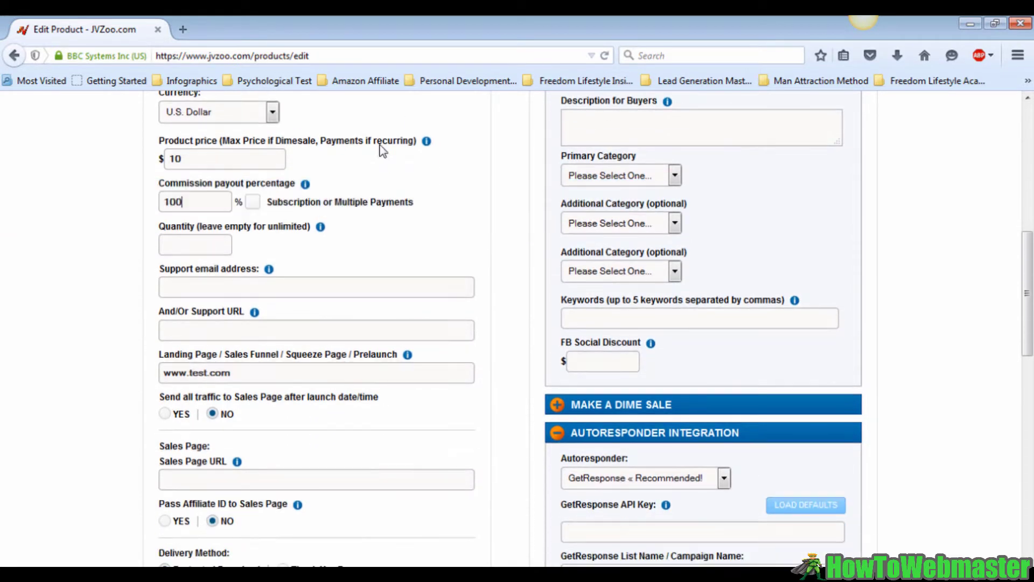
{"action": "left_click", "coordinate": [253, 203]}
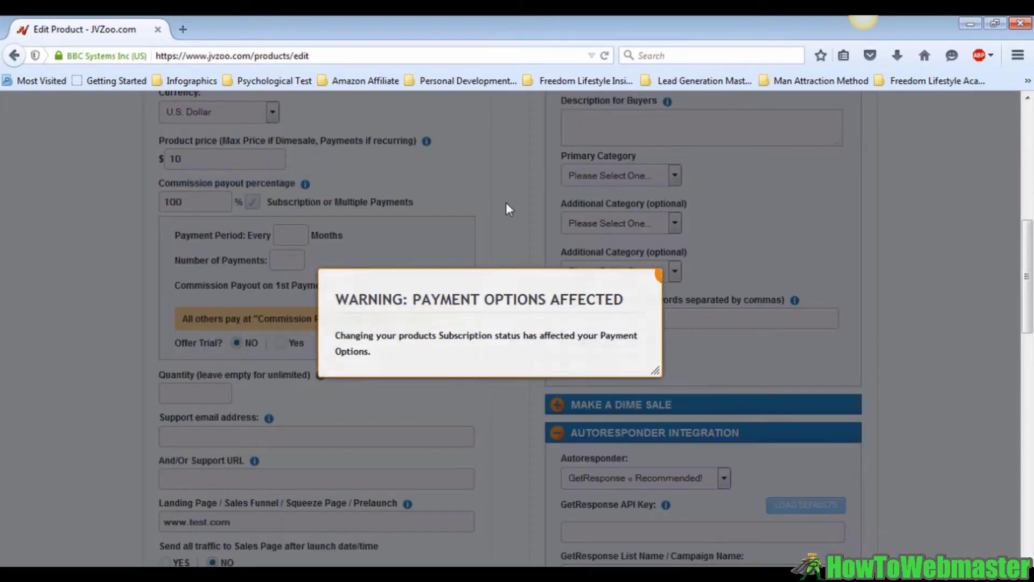
{"action": "left_click", "coordinate": [706, 275]}
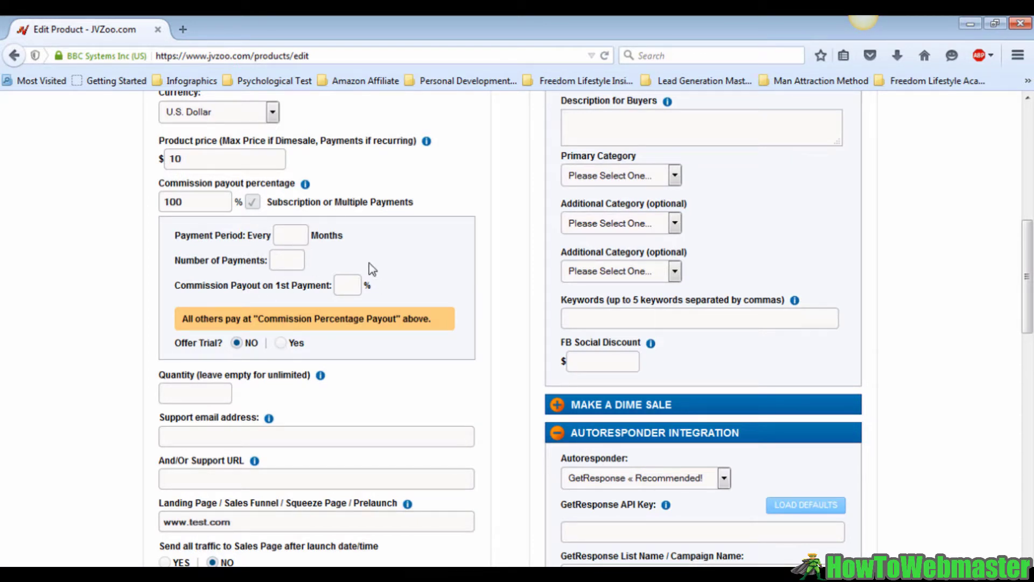
{"action": "left_click", "coordinate": [269, 205]}
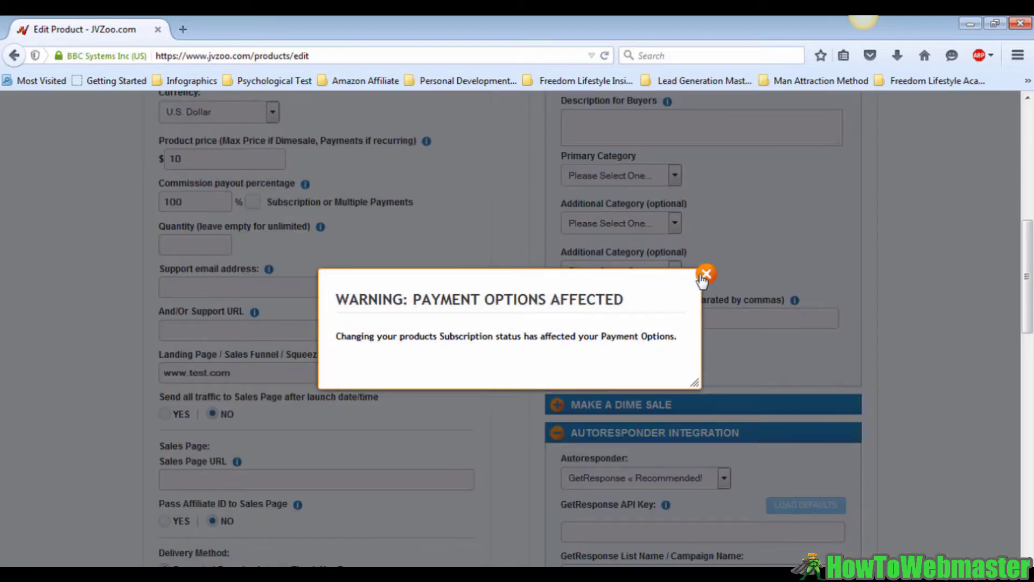
{"action": "left_click", "coordinate": [704, 276]}
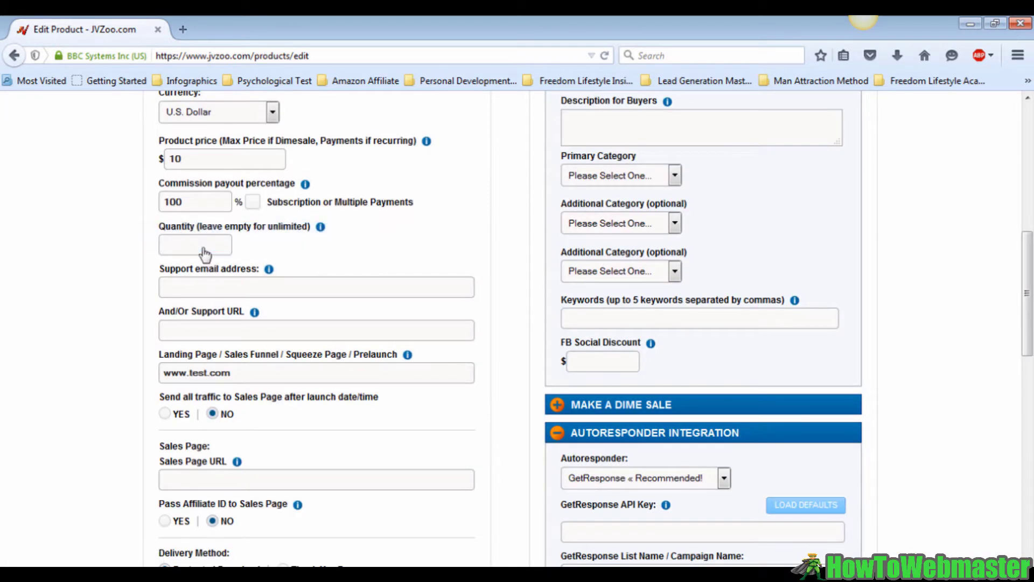
Limit the product quantity to 200 and enter the support e-mail address for buyers
{"action": "scroll", "coordinate": [205, 253], "scroll_direction": "down", "scroll_amount": 3}
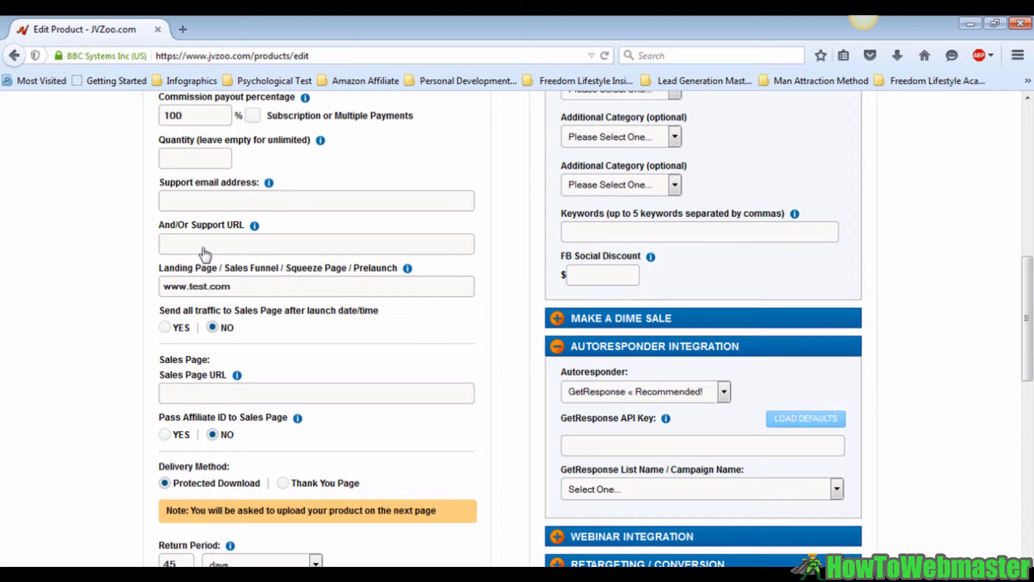
{"action": "left_click", "coordinate": [212, 164]}
{"action": "type", "text": "200"}
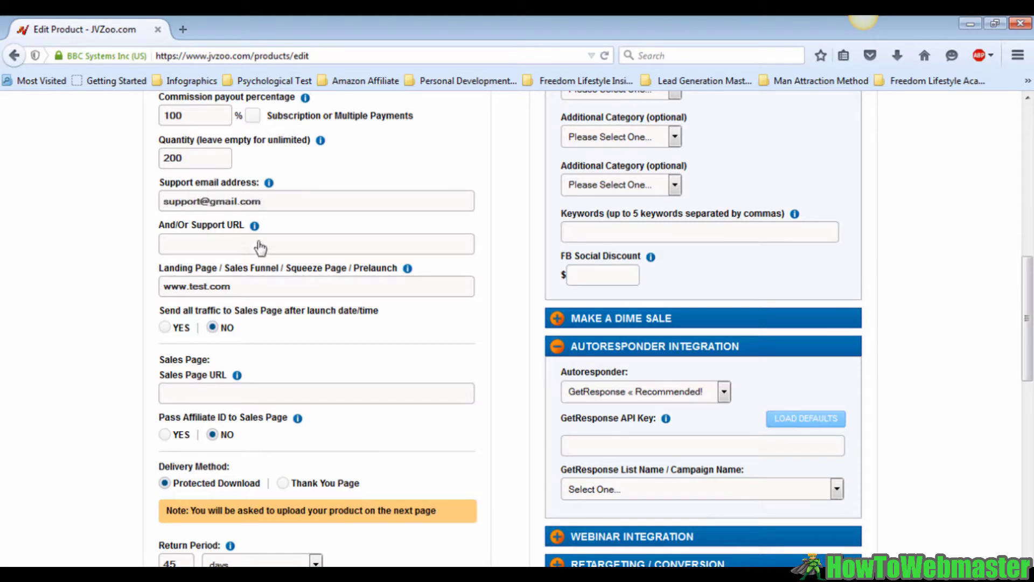
{"action": "mouse_move", "coordinate": [248, 225]}
{"action": "mouse_move", "coordinate": [293, 270]}
{"action": "left_click", "coordinate": [164, 328]}
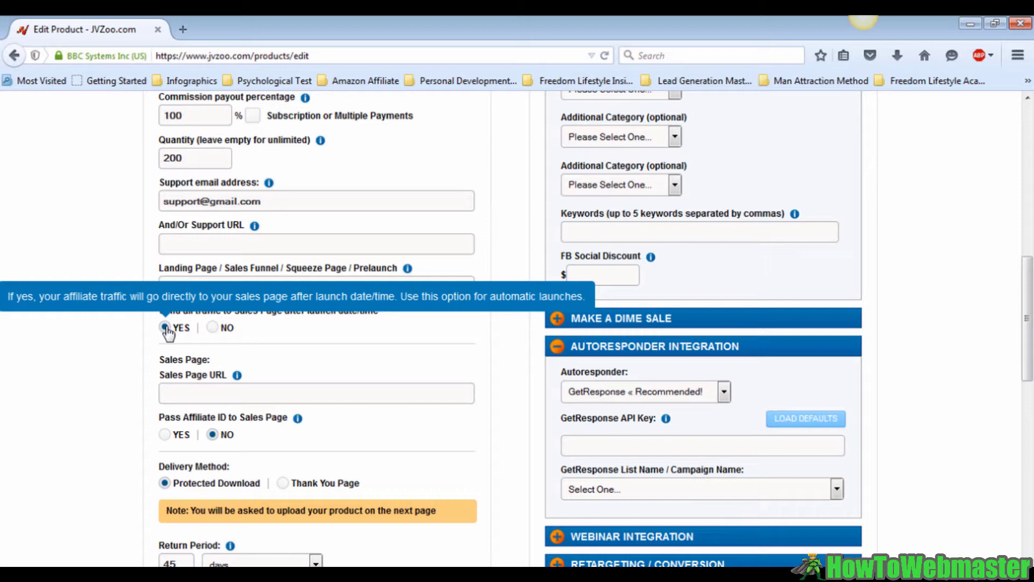
{"action": "left_click", "coordinate": [213, 327]}
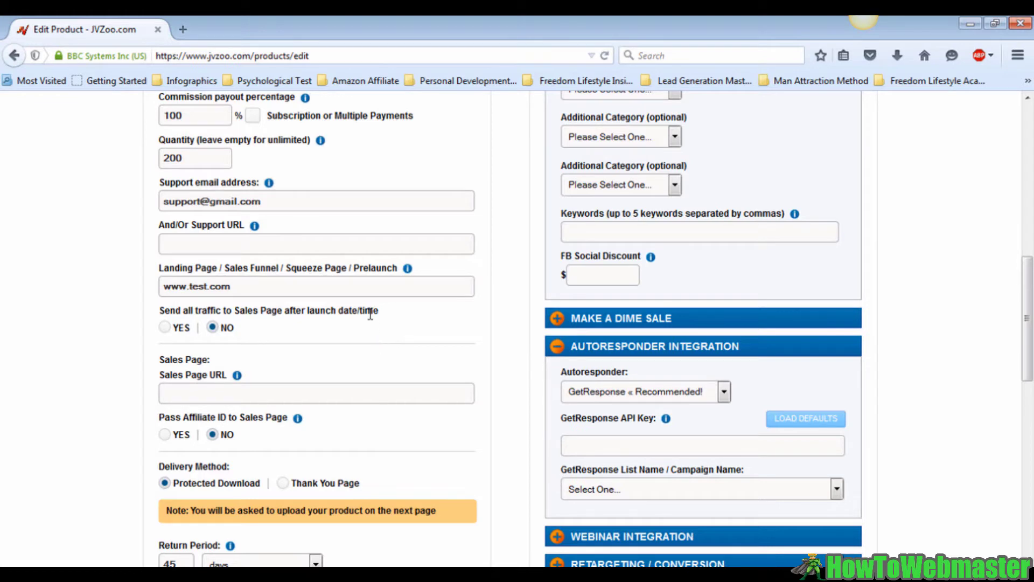
{"action": "scroll", "coordinate": [369, 312], "scroll_direction": "down", "scroll_amount": 5}
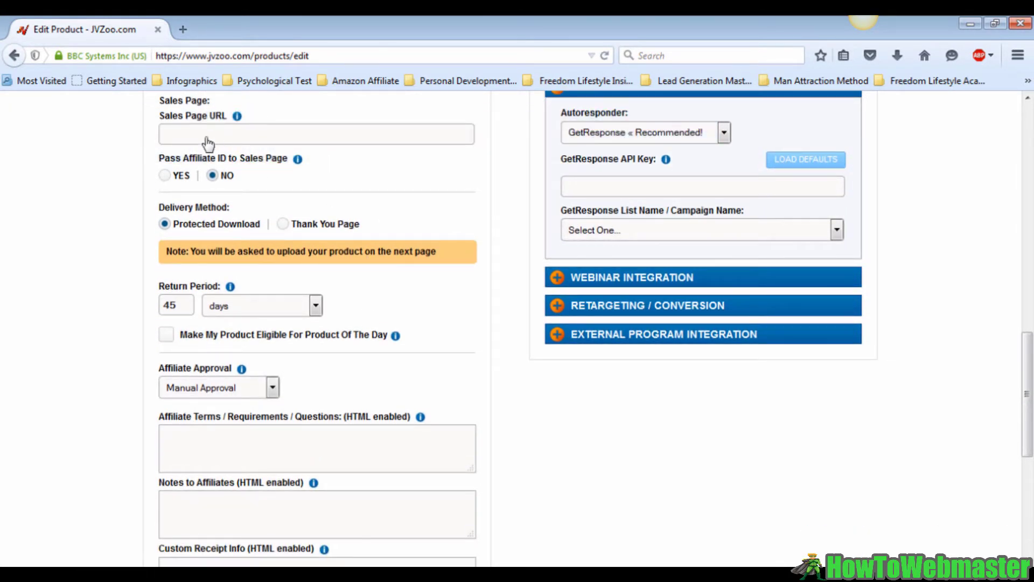
{"action": "type", "text": "www.salespage.com"}
Keep the 45-day return period and make the product eligible for Product Of The Day
{"action": "left_click_drag", "start_coordinate": [191, 305], "coordinate": [137, 307]}
{"action": "mouse_move", "coordinate": [265, 342]}
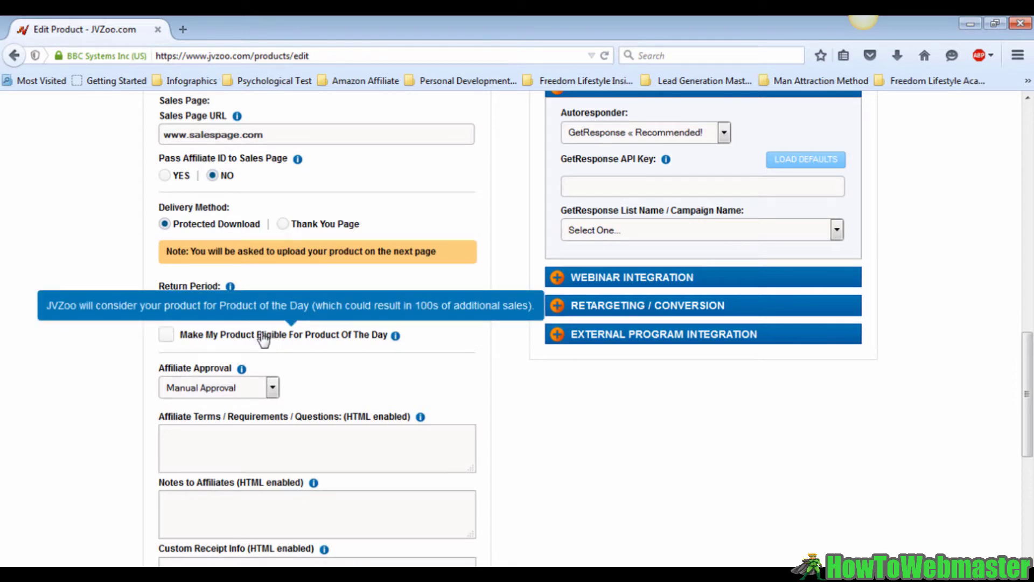
{"action": "left_click", "coordinate": [167, 338]}
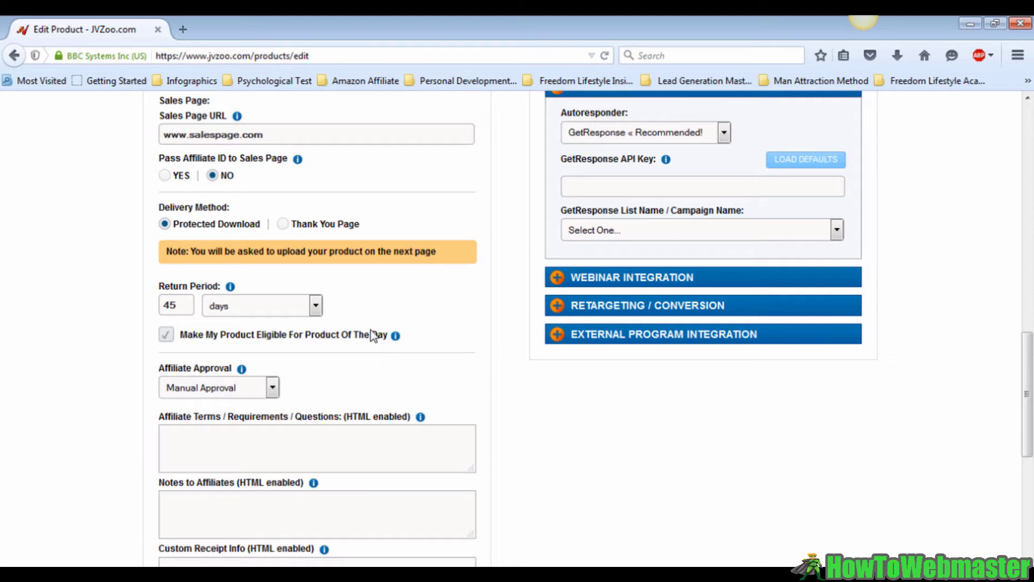
Keep the Affiliate Approval dropdown on Manual Approval
{"action": "scroll", "coordinate": [410, 355], "scroll_direction": "down", "scroll_amount": 5}
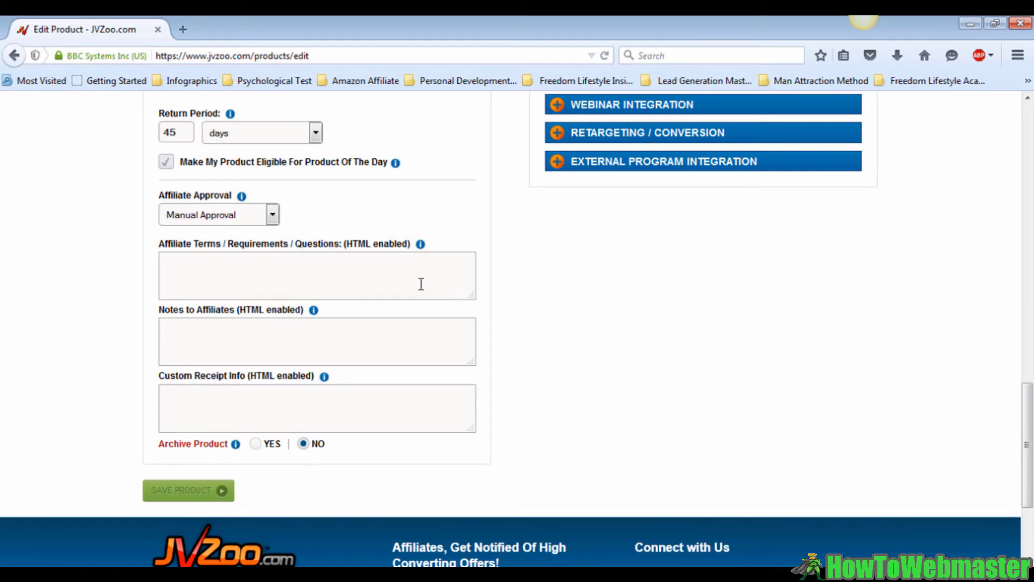
{"action": "left_click", "coordinate": [273, 215]}
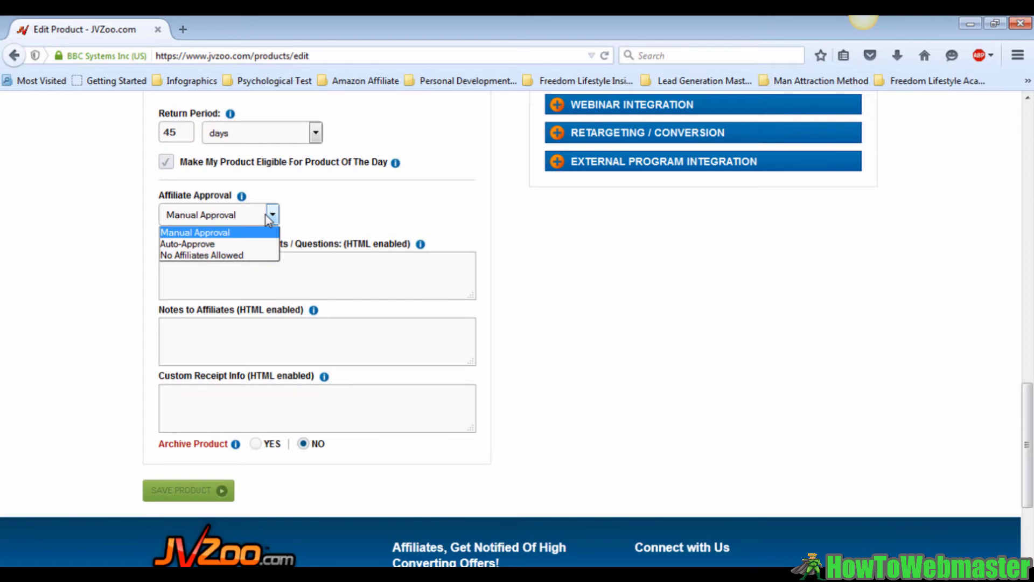
{"action": "left_click", "coordinate": [232, 233]}
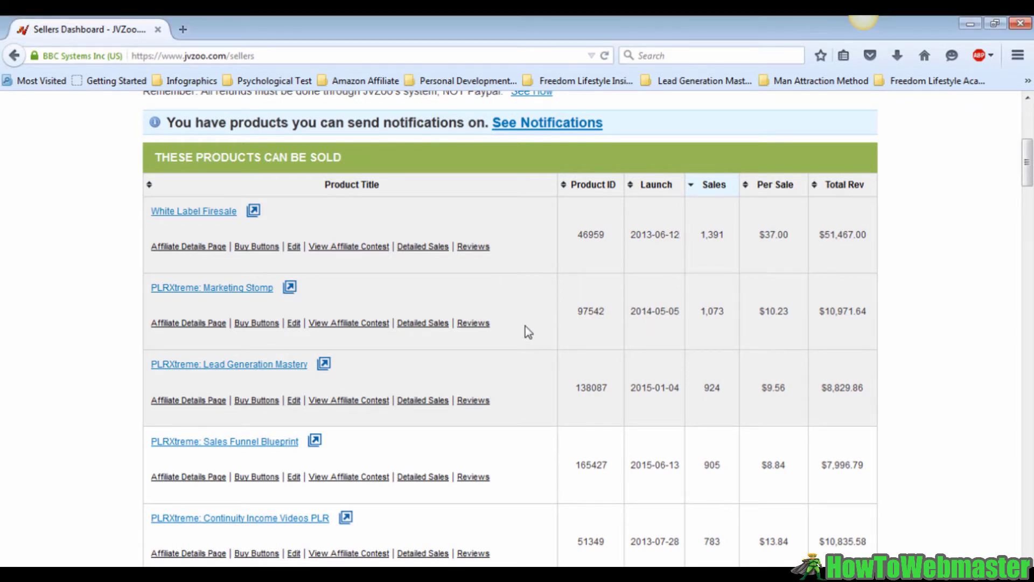
Scroll the sellable products table until IM How To Pack appears with 0 sales and $0.00
{"action": "scroll", "coordinate": [526, 327], "scroll_direction": "down", "scroll_amount": 3}
{"action": "scroll", "coordinate": [525, 325], "scroll_direction": "down", "scroll_amount": 7}
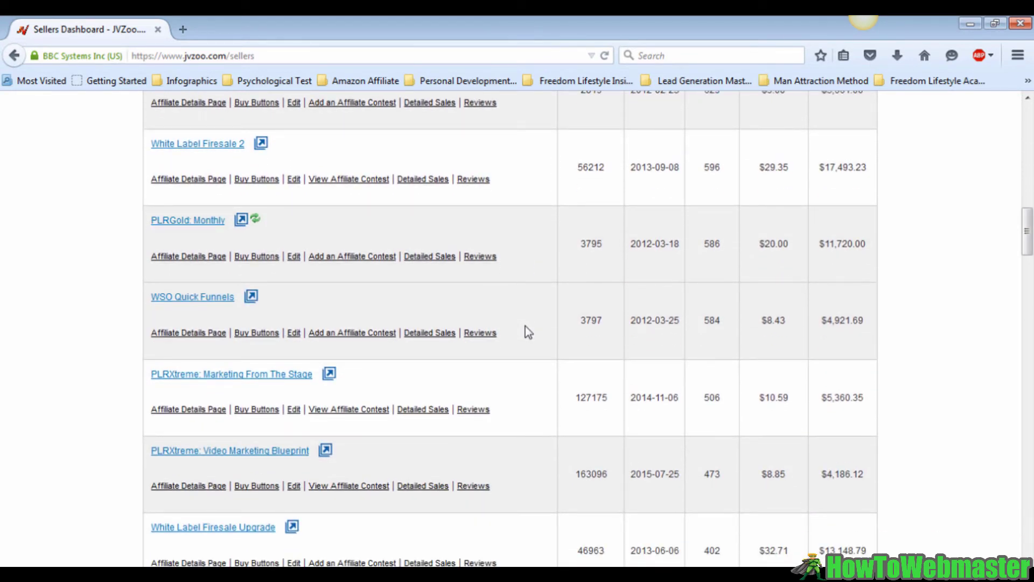
{"action": "scroll", "coordinate": [525, 325], "scroll_direction": "down", "scroll_amount": 4}
{"action": "scroll", "coordinate": [525, 325], "scroll_direction": "down", "scroll_amount": 3}
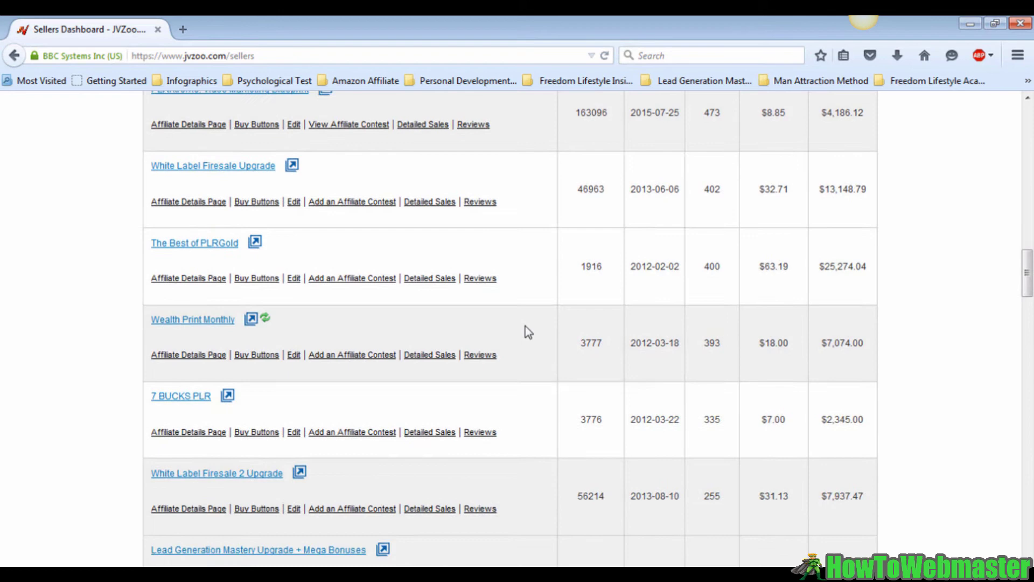
{"action": "scroll", "coordinate": [525, 326], "scroll_direction": "down", "scroll_amount": 3}
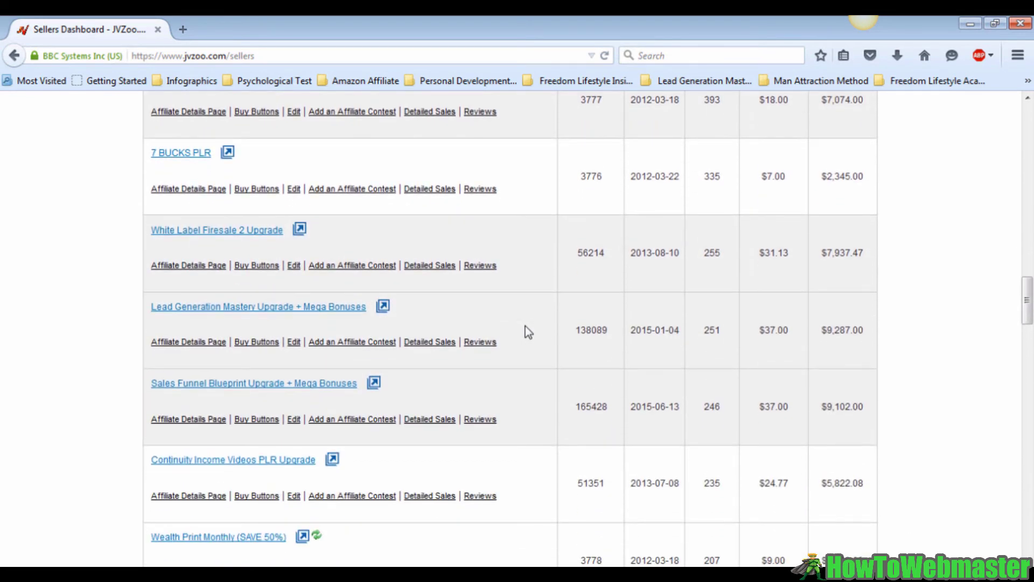
{"action": "scroll", "coordinate": [525, 326], "scroll_direction": "down", "scroll_amount": 12}
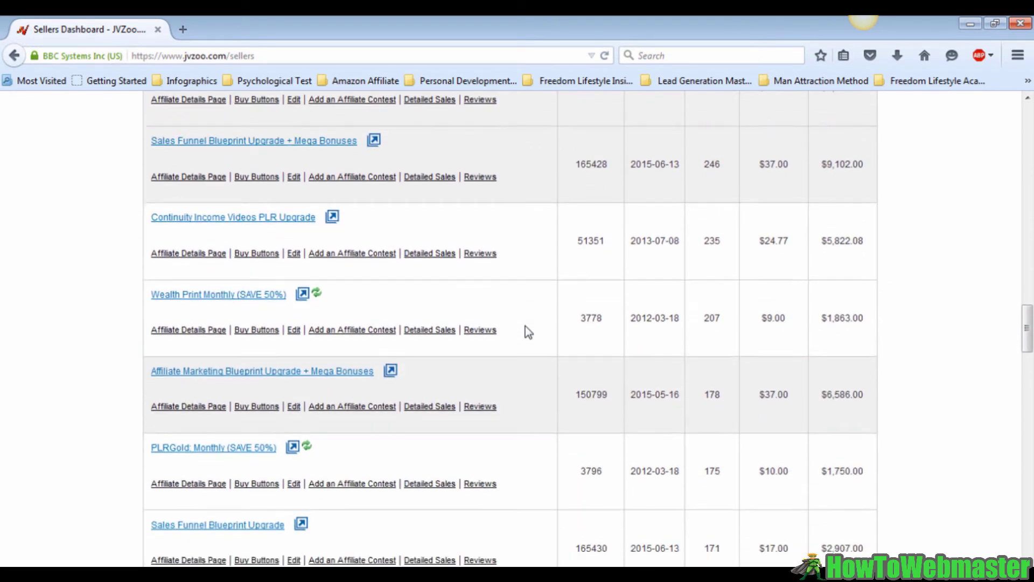
{"action": "scroll", "coordinate": [525, 325], "scroll_direction": "down", "scroll_amount": 12}
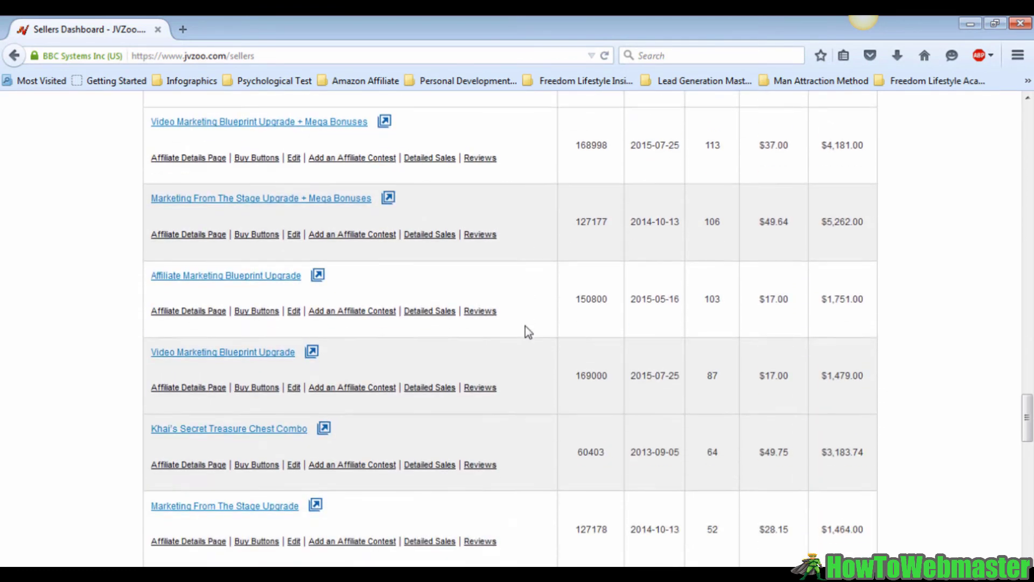
{"action": "scroll", "coordinate": [525, 325], "scroll_direction": "up", "scroll_amount": 2}
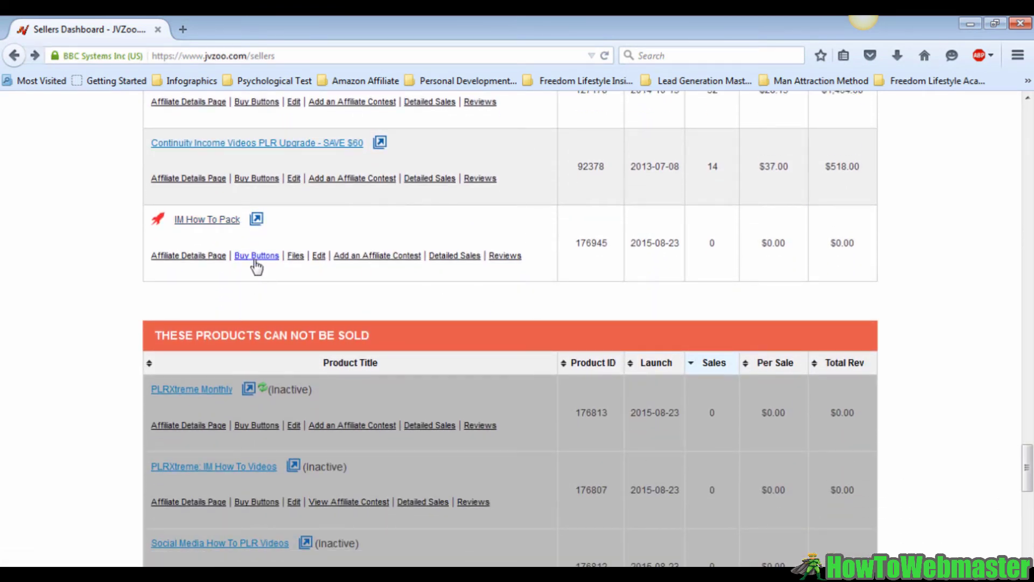
Open the IM How To Pack buy button codes and scroll through the Choose Your Buy Button page
{"action": "left_click", "coordinate": [256, 256]}
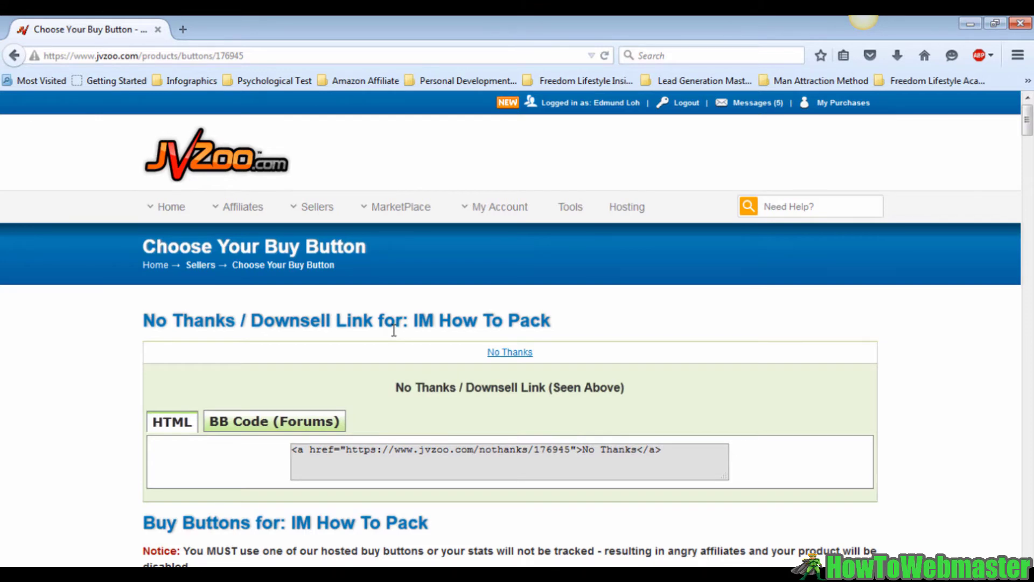
{"action": "scroll", "coordinate": [395, 331], "scroll_direction": "down", "scroll_amount": 3}
{"action": "scroll", "coordinate": [511, 361], "scroll_direction": "down", "scroll_amount": 1}
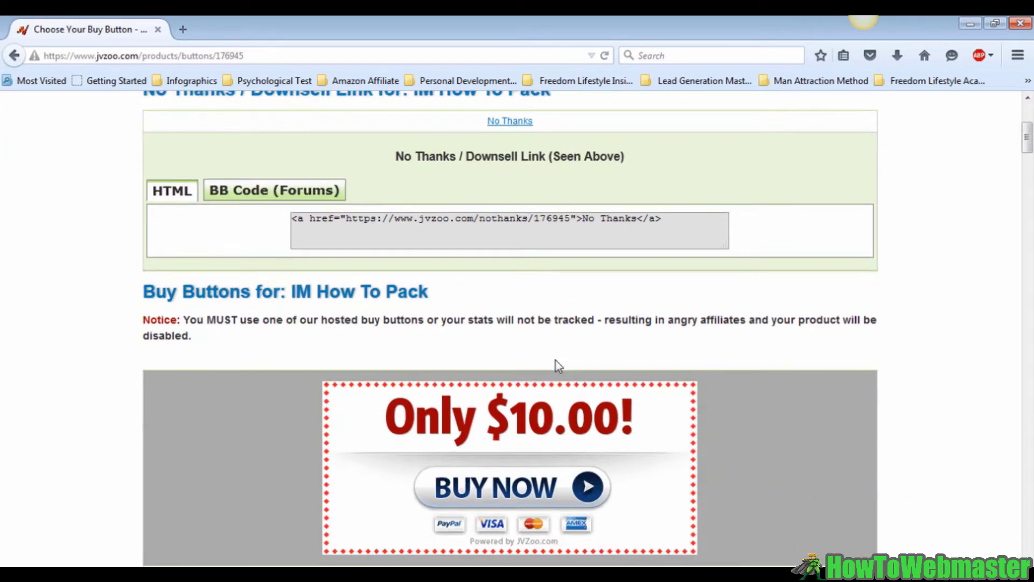
{"action": "scroll", "coordinate": [558, 366], "scroll_direction": "down", "scroll_amount": 3}
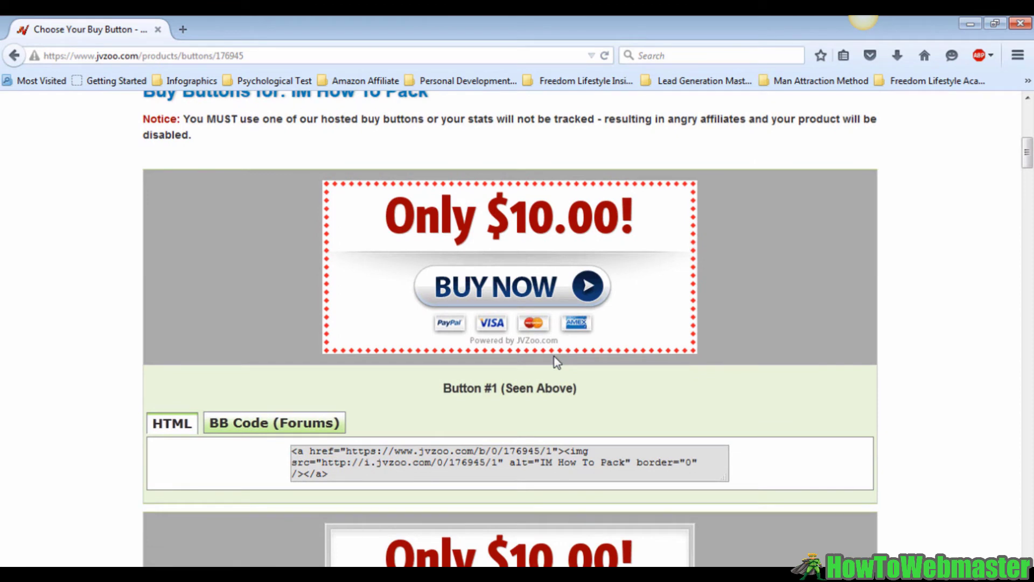
{"action": "scroll", "coordinate": [557, 362], "scroll_direction": "down", "scroll_amount": 6}
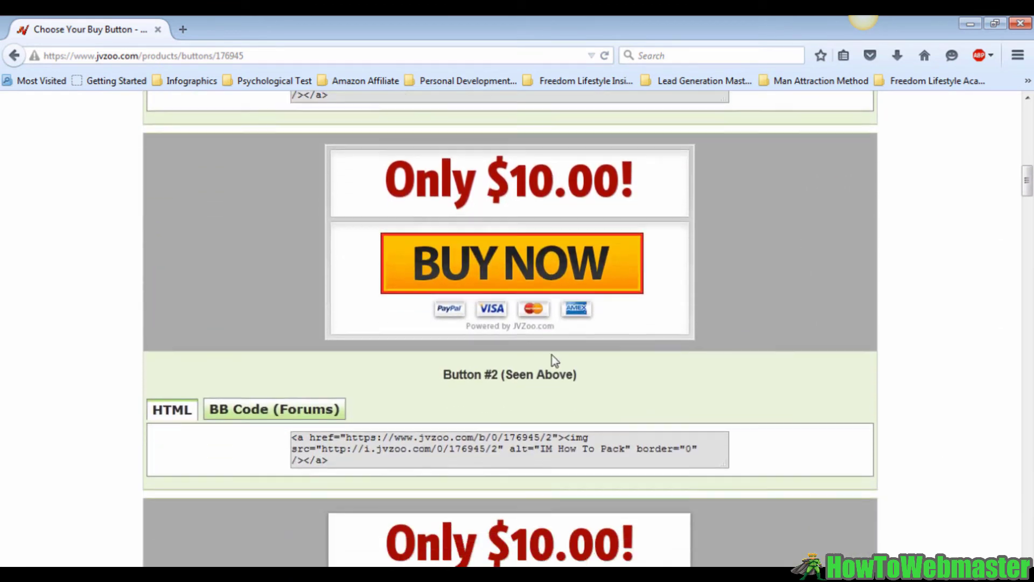
{"action": "scroll", "coordinate": [555, 360], "scroll_direction": "down", "scroll_amount": 1}
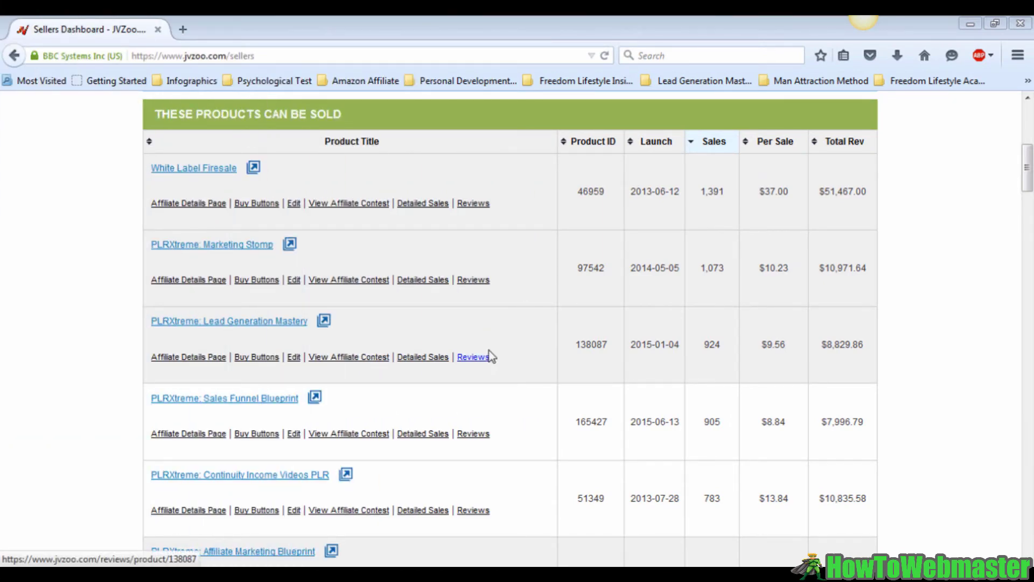
Choose Sales Funnels from the Sellers menu to list funnels like IM How To Pack
{"action": "left_click", "coordinate": [525, 344]}
{"action": "scroll", "coordinate": [525, 344], "scroll_direction": "up", "scroll_amount": 6}
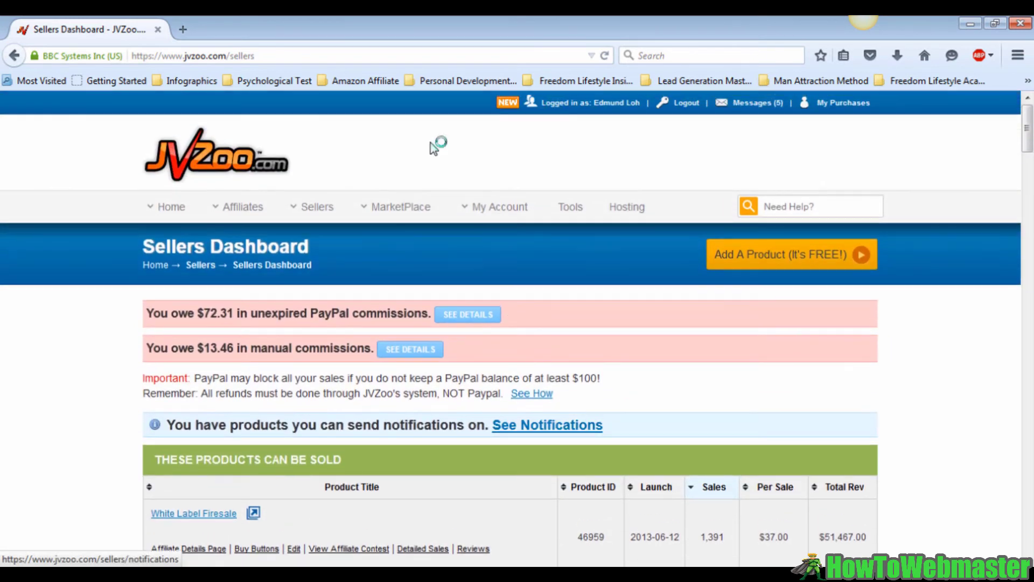
{"action": "left_click", "coordinate": [315, 205]}
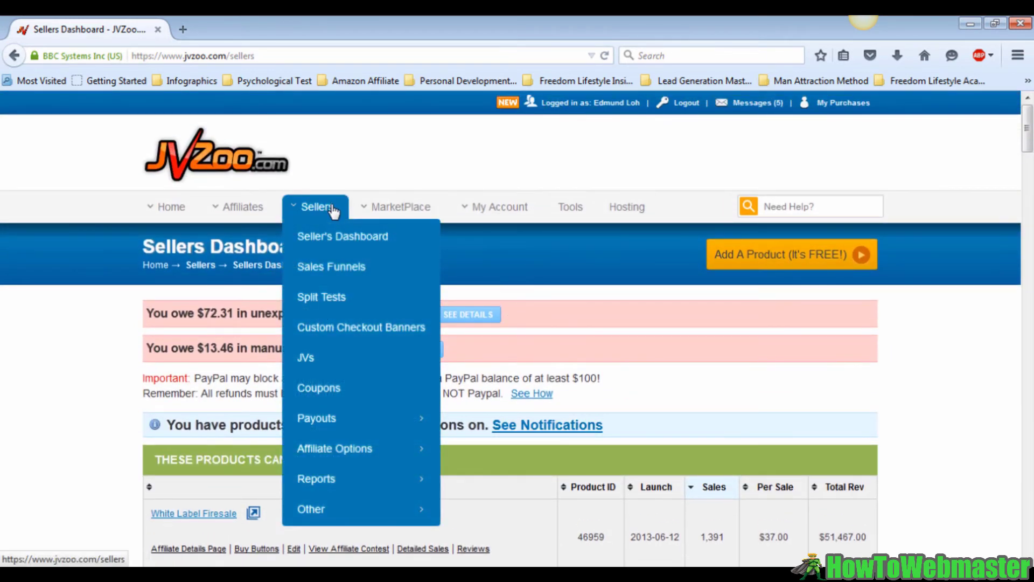
{"action": "left_click", "coordinate": [332, 269]}
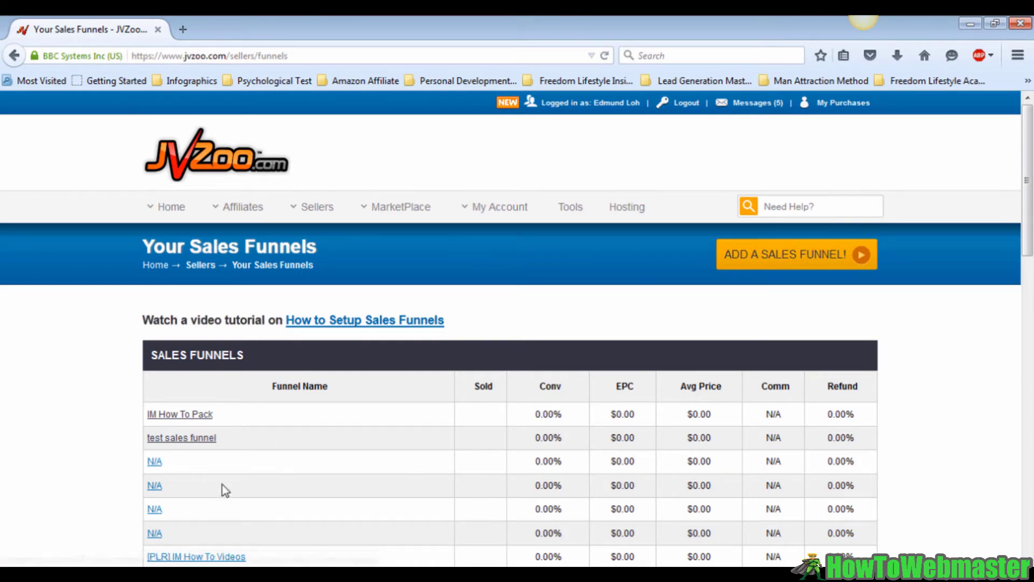
In the IM How To Pack funnel, add IM How To Pack as front end, save and proceed
{"action": "left_click", "coordinate": [190, 415]}
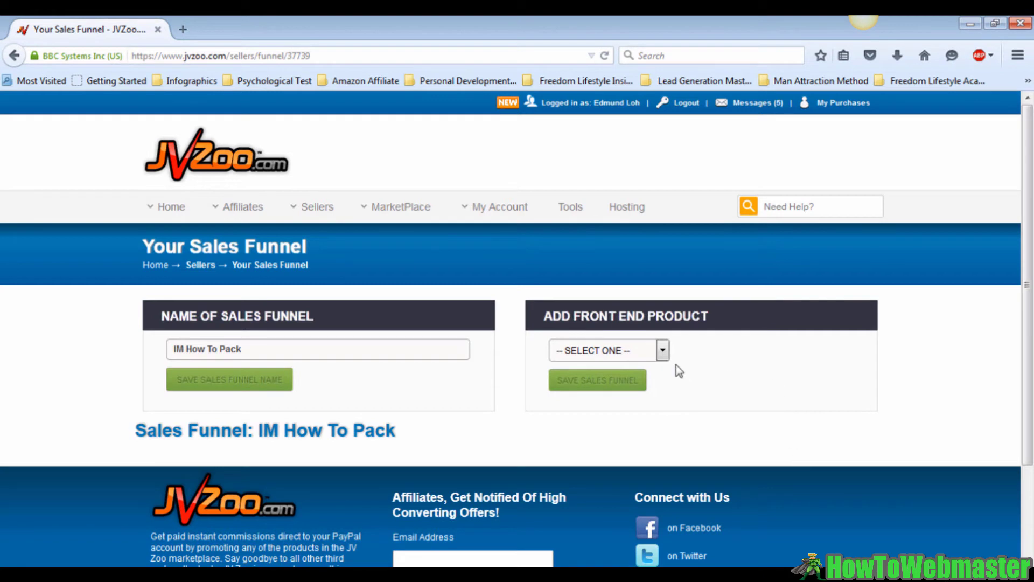
{"action": "left_click", "coordinate": [662, 351]}
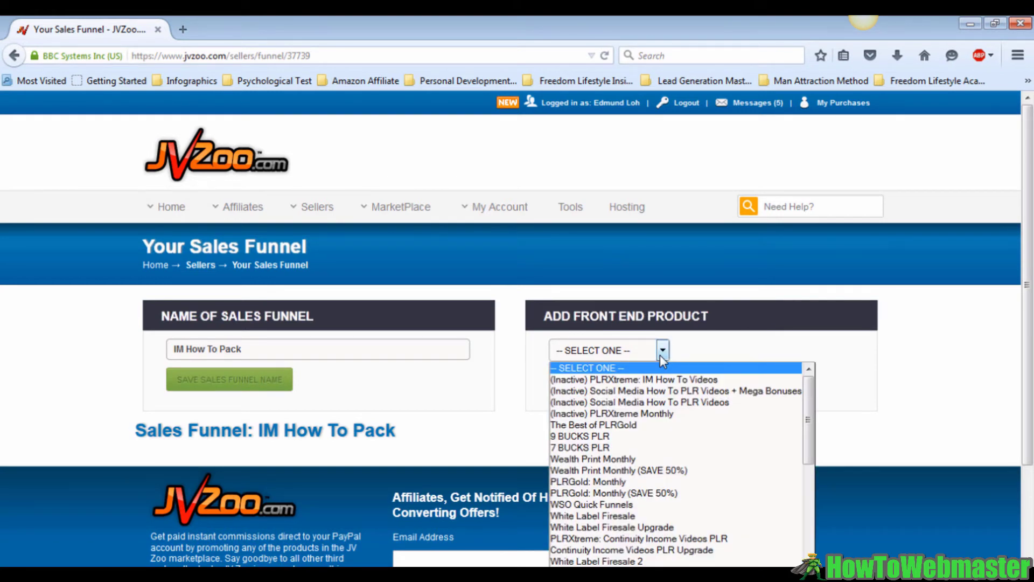
{"action": "scroll", "coordinate": [672, 389], "scroll_direction": "down", "scroll_amount": 10}
{"action": "left_click", "coordinate": [673, 393]}
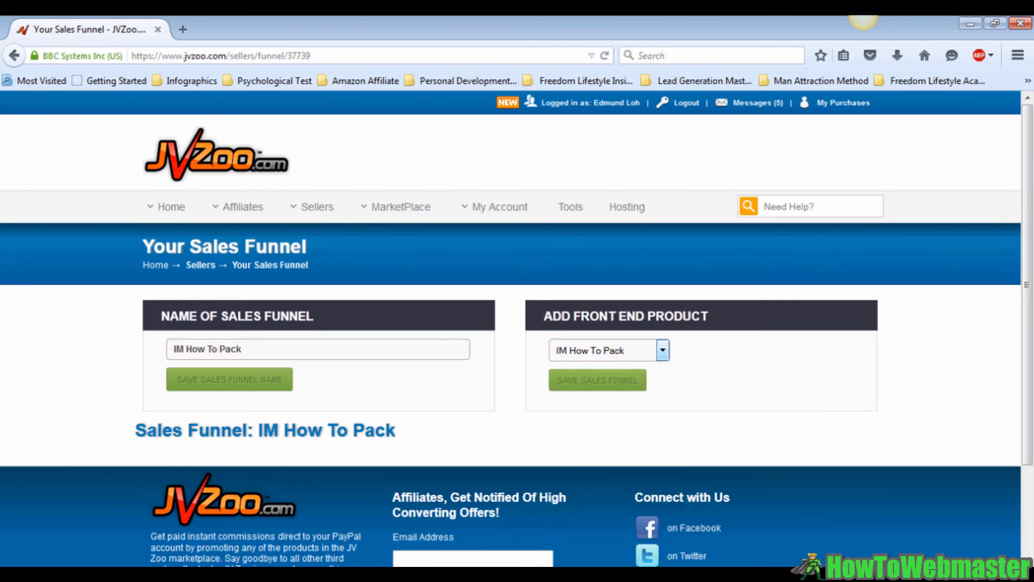
{"action": "left_click", "coordinate": [614, 382]}
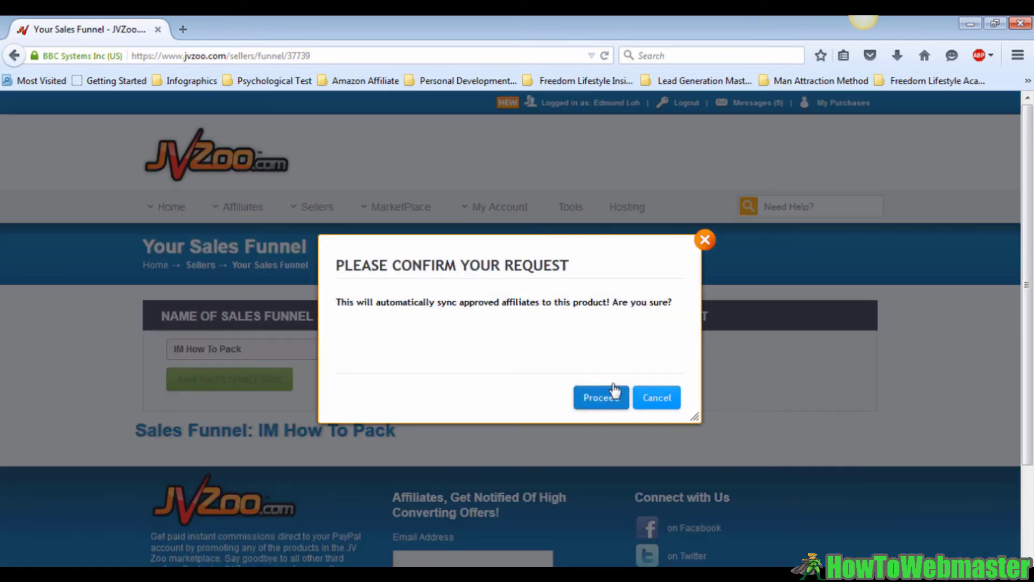
{"action": "left_click", "coordinate": [610, 398]}
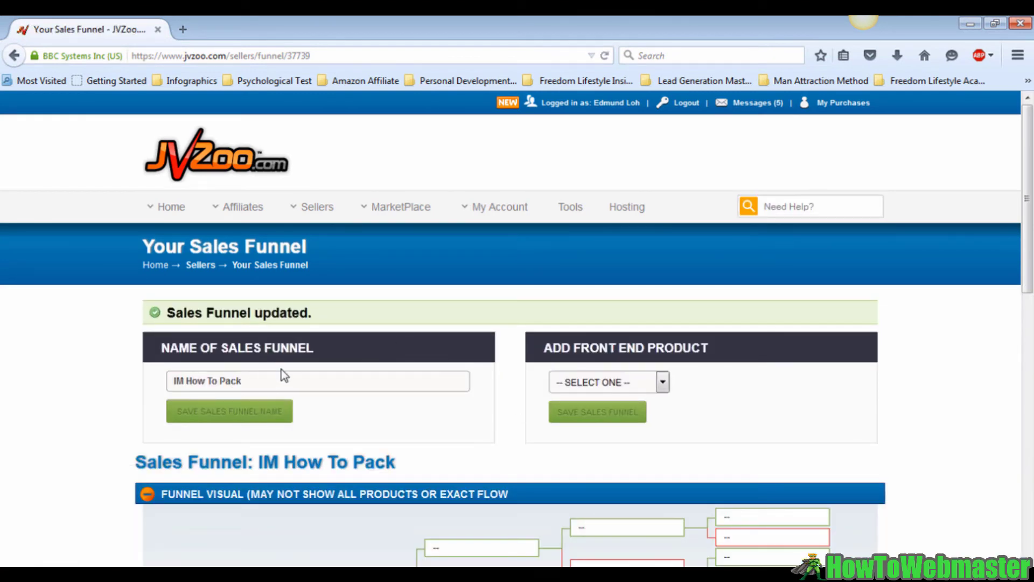
Reselect IM How To Pack as front-end product and save, leaving upsell and downsell at NONE
{"action": "scroll", "coordinate": [377, 387], "scroll_direction": "down", "scroll_amount": 3}
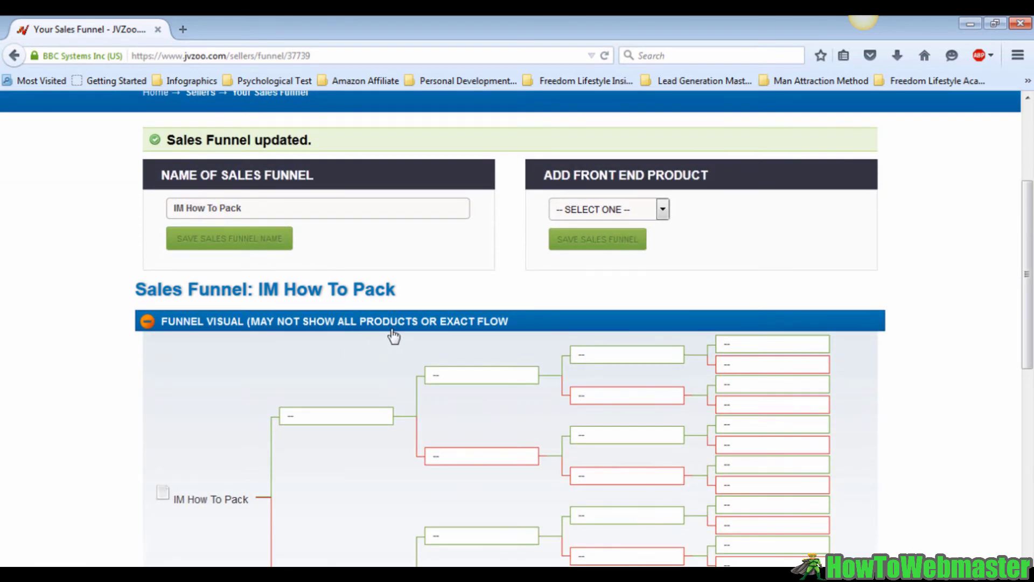
{"action": "scroll", "coordinate": [394, 336], "scroll_direction": "down", "scroll_amount": 2}
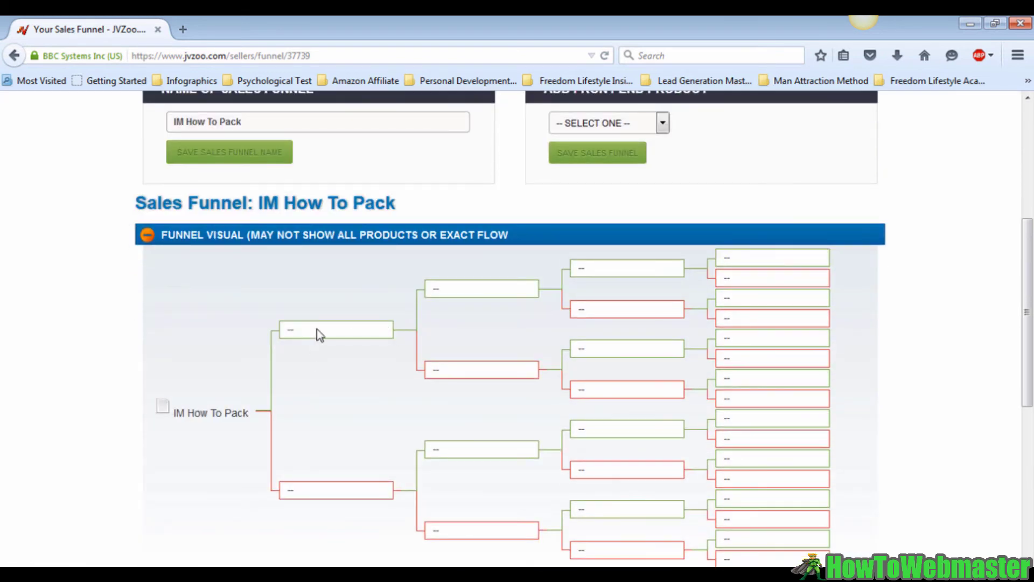
{"action": "scroll", "coordinate": [320, 334], "scroll_direction": "up", "scroll_amount": 2}
{"action": "left_click", "coordinate": [663, 209]}
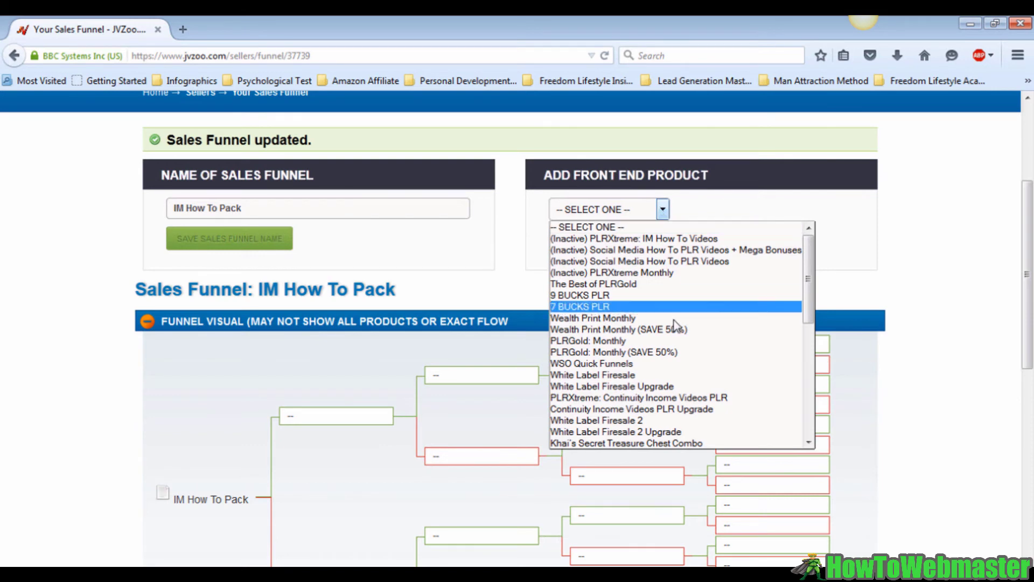
{"action": "scroll", "coordinate": [592, 323], "scroll_direction": "down", "scroll_amount": 8}
{"action": "left_click", "coordinate": [587, 442]}
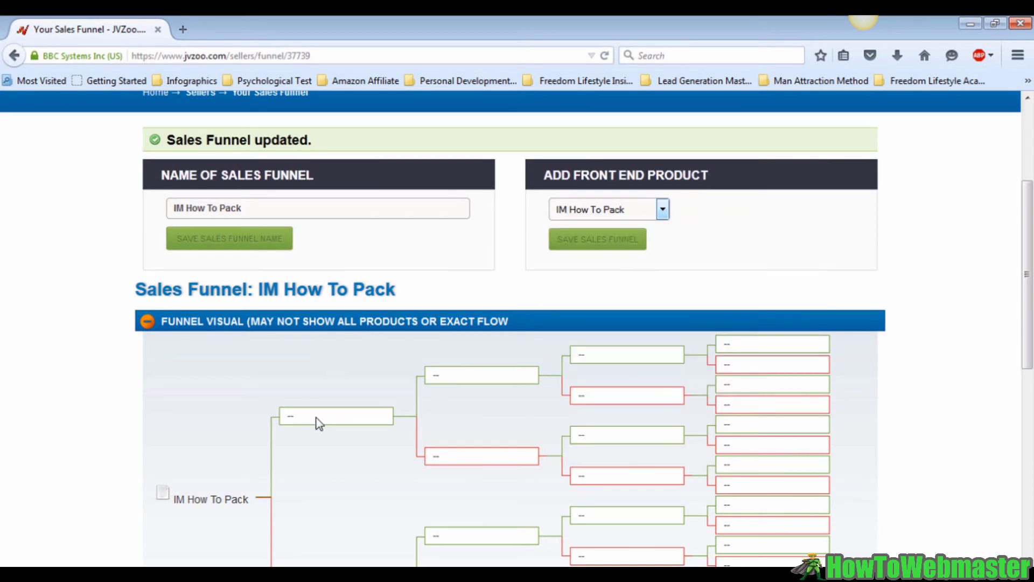
{"action": "left_click", "coordinate": [607, 248]}
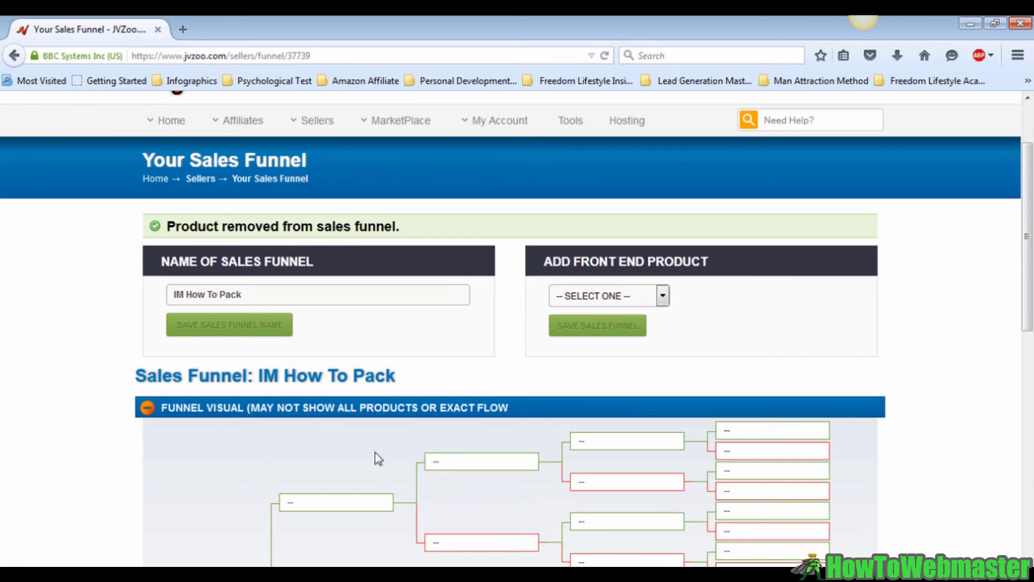
{"action": "scroll", "coordinate": [356, 463], "scroll_direction": "down", "scroll_amount": 5}
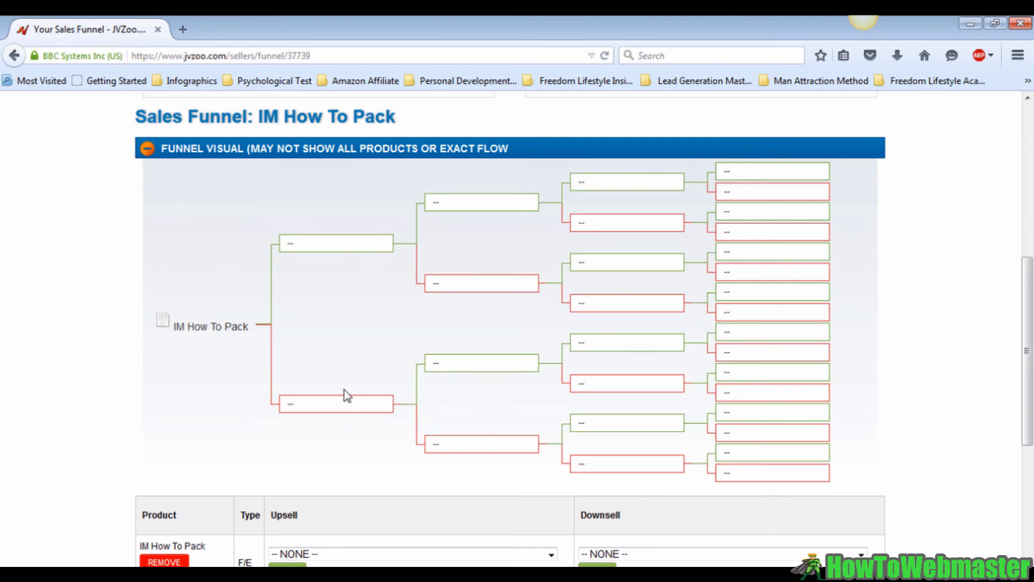
{"action": "scroll", "coordinate": [348, 396], "scroll_direction": "down", "scroll_amount": 3}
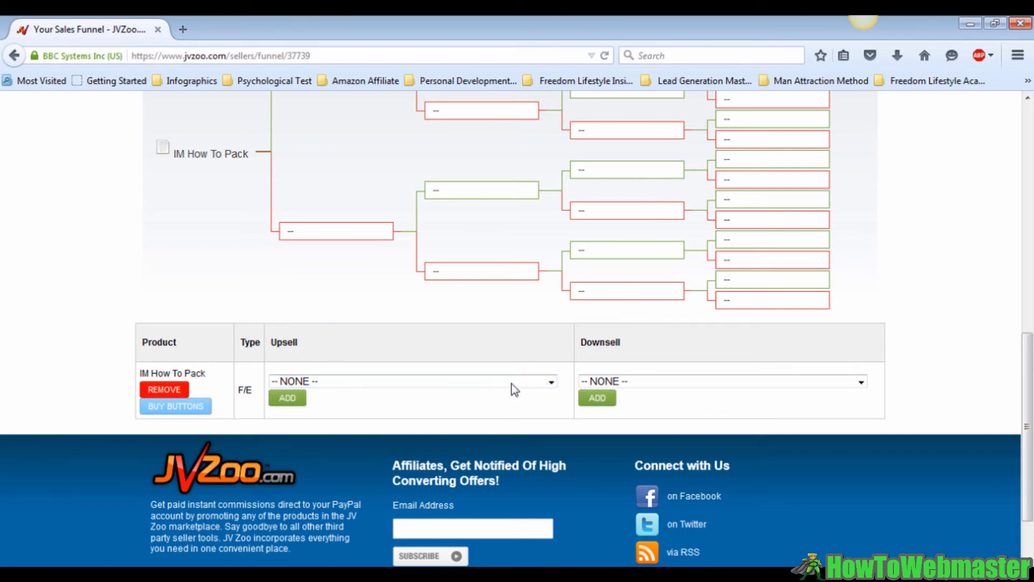
Add (Inactive) PLRXtreme: IM How To Videos as the IM How To Pack upsell and proceed
{"action": "left_click", "coordinate": [442, 386]}
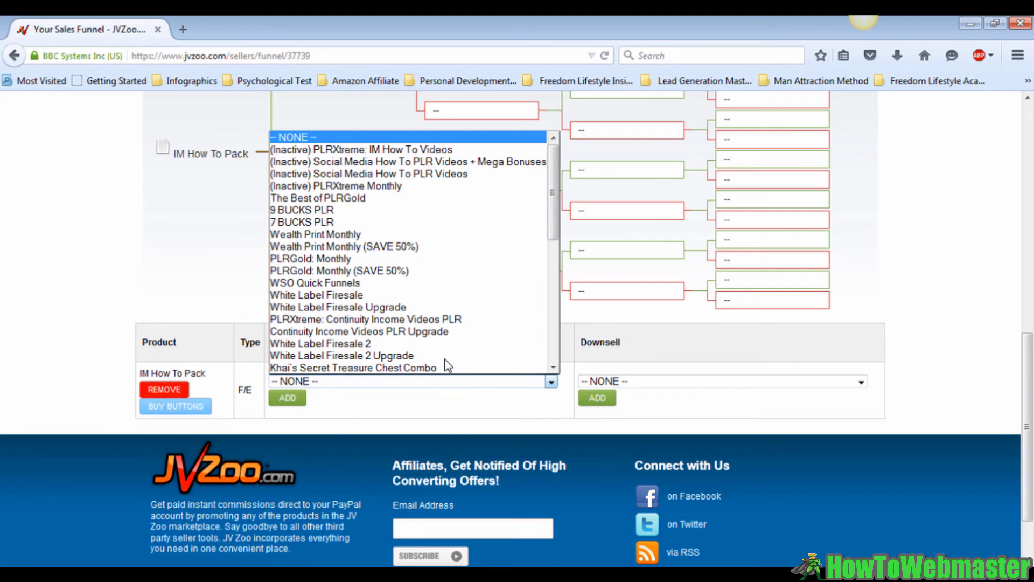
{"action": "left_click", "coordinate": [392, 153]}
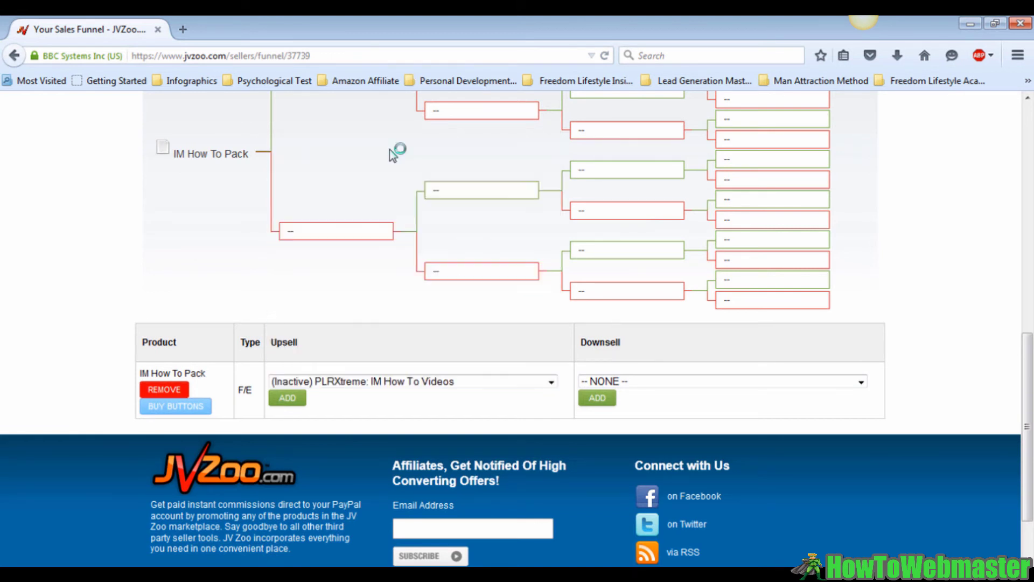
{"action": "left_click", "coordinate": [291, 399]}
{"action": "left_click", "coordinate": [599, 400]}
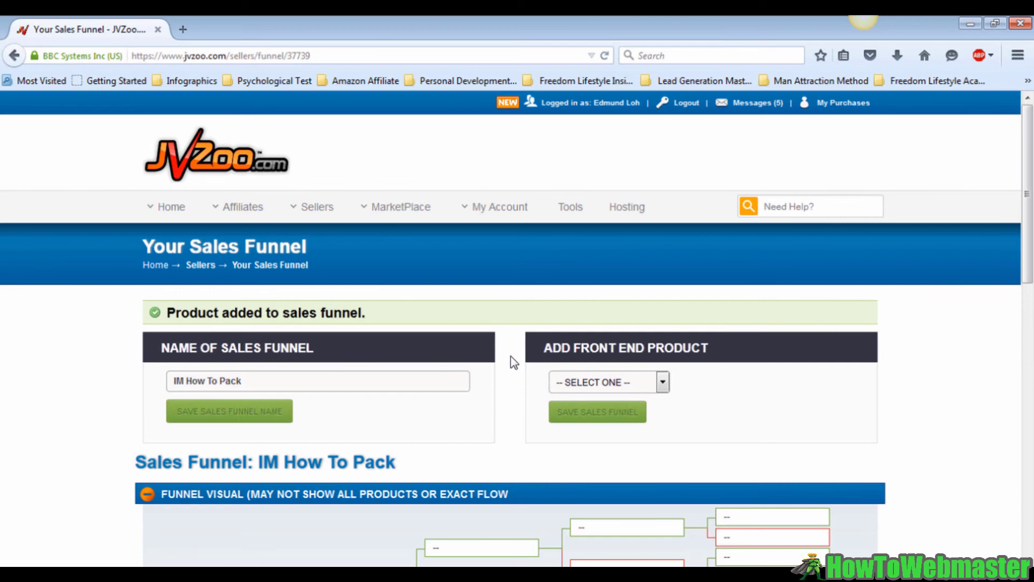
{"action": "scroll", "coordinate": [510, 356], "scroll_direction": "down", "scroll_amount": 6}
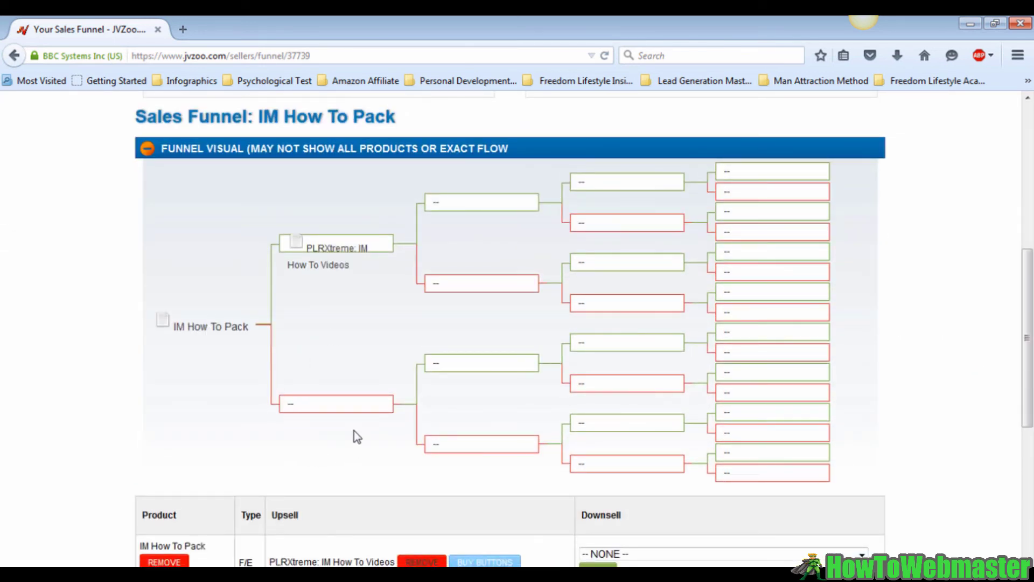
{"action": "scroll", "coordinate": [354, 431], "scroll_direction": "down", "scroll_amount": 5}
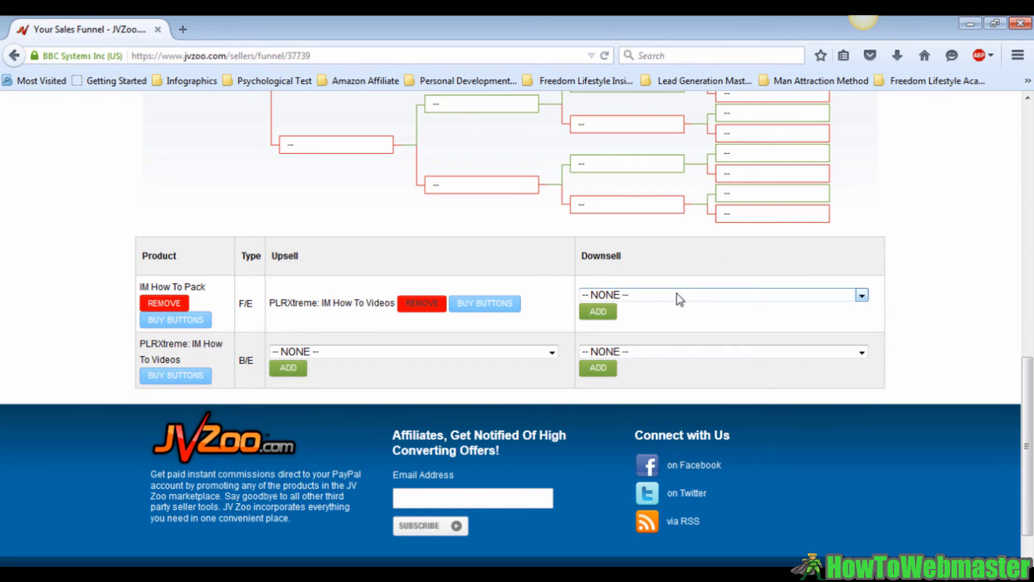
Add the inactive PLRXtreme: IM How To Videos as IM How To Pack's downsell and confirm
{"action": "left_click", "coordinate": [676, 294]}
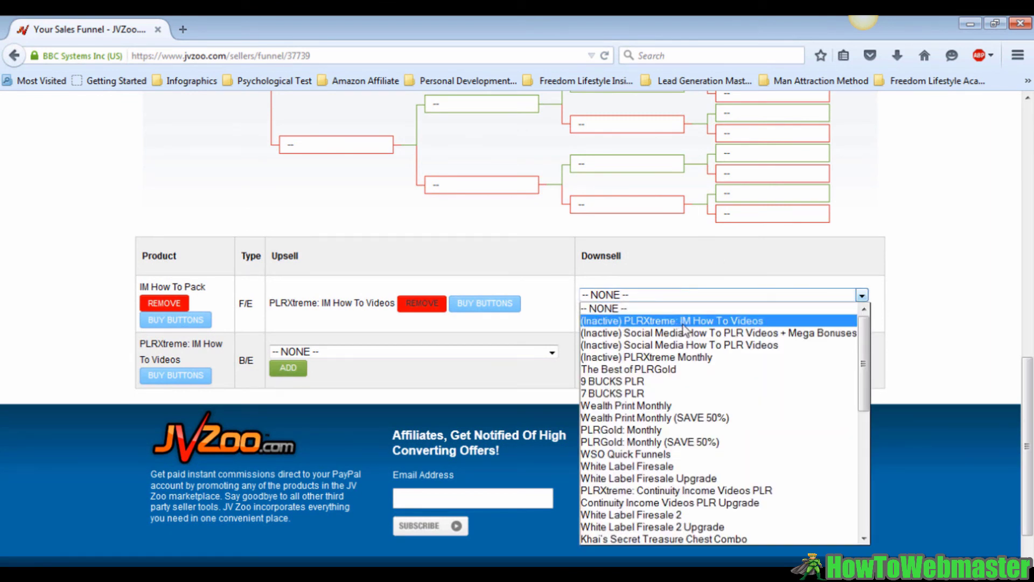
{"action": "left_click", "coordinate": [683, 322]}
{"action": "left_click", "coordinate": [600, 315]}
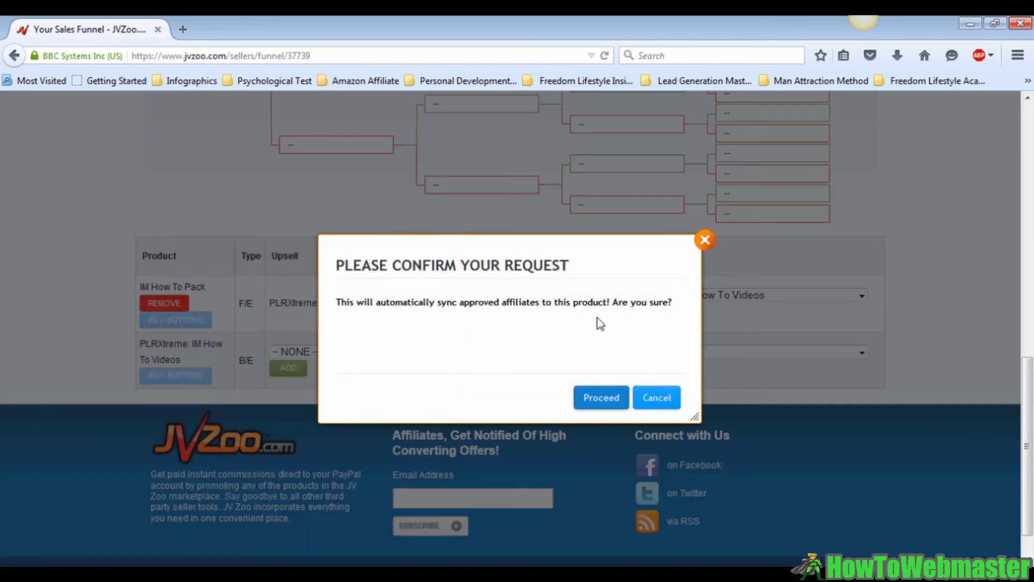
{"action": "left_click", "coordinate": [602, 399]}
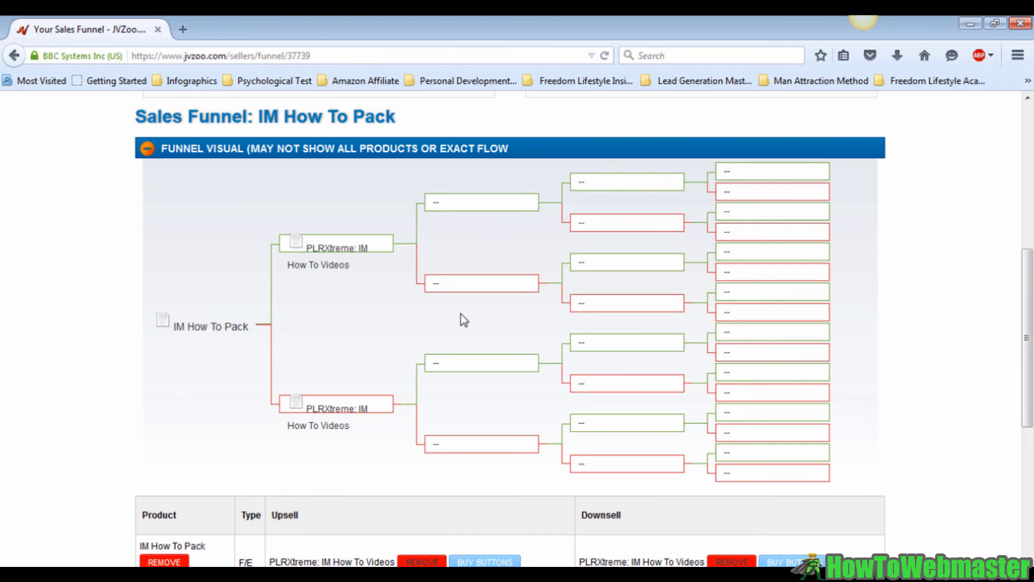
{"action": "scroll", "coordinate": [464, 320], "scroll_direction": "down", "scroll_amount": 5}
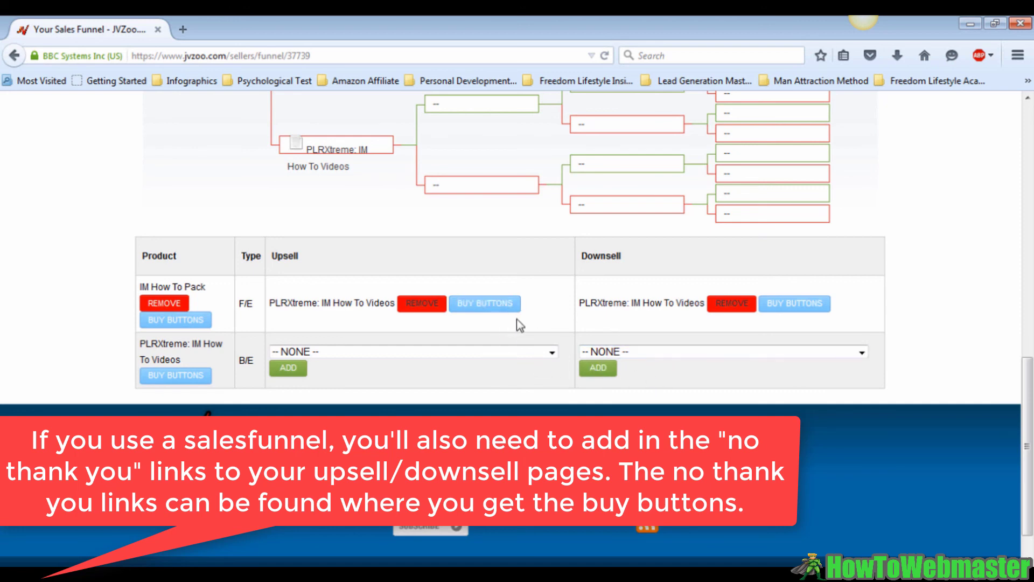
{"action": "left_click", "coordinate": [484, 303]}
{"action": "scroll", "coordinate": [758, 331], "scroll_direction": "down", "scroll_amount": 5}
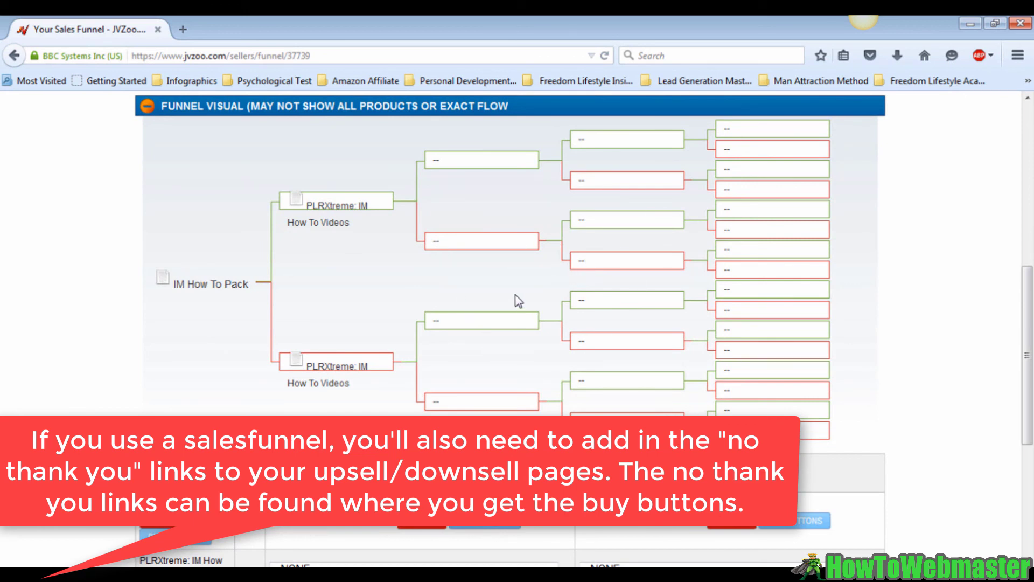
{"action": "scroll", "coordinate": [511, 290], "scroll_direction": "up", "scroll_amount": 7}
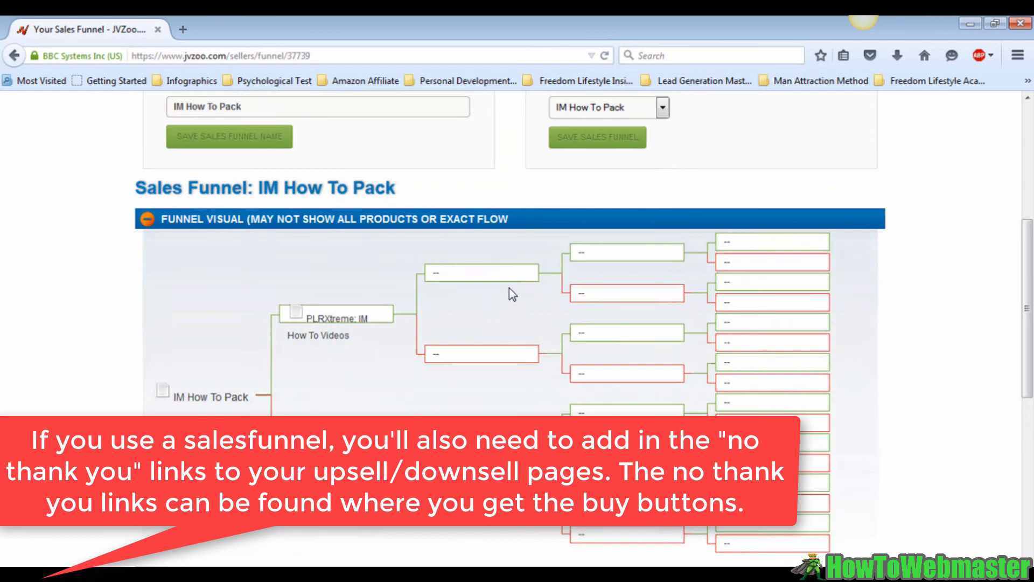